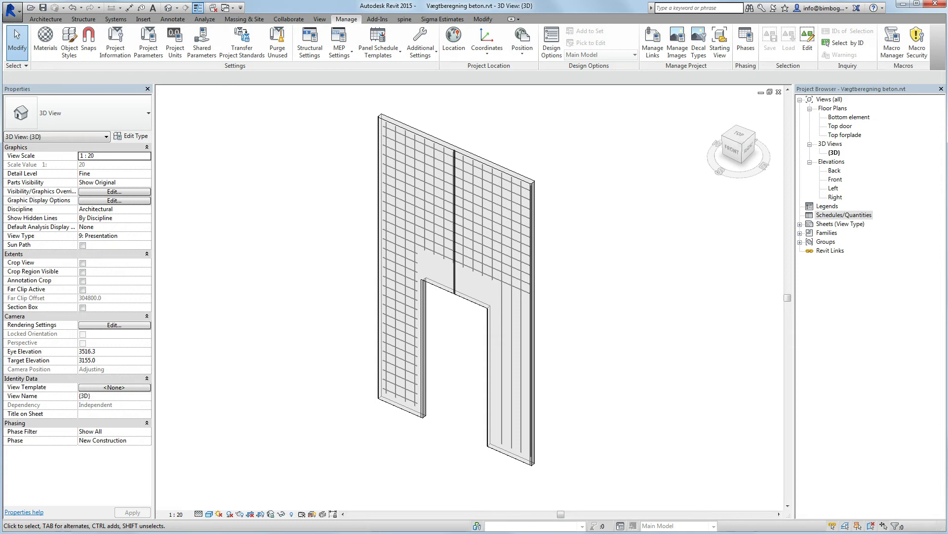
- Start adding a new parameter from the Project Parameters list
click(474, 157)
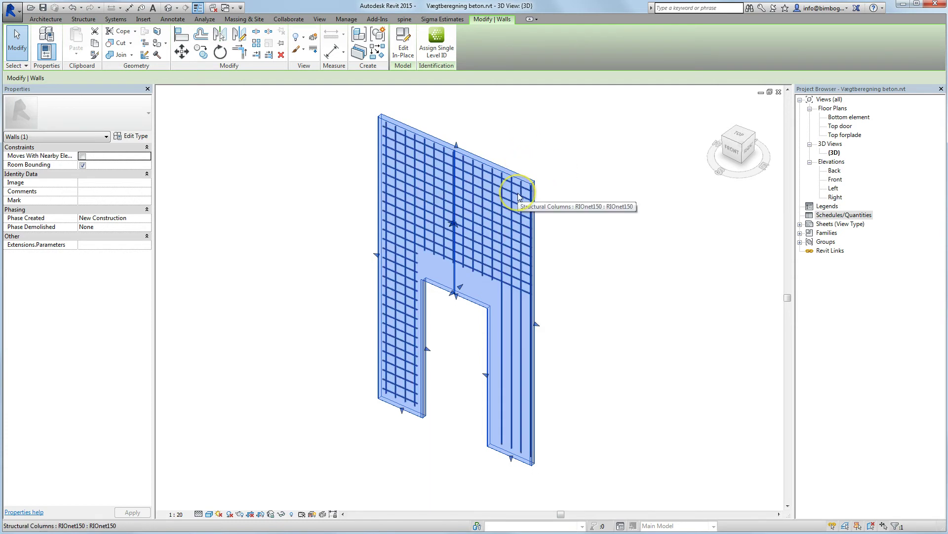
click(543, 160)
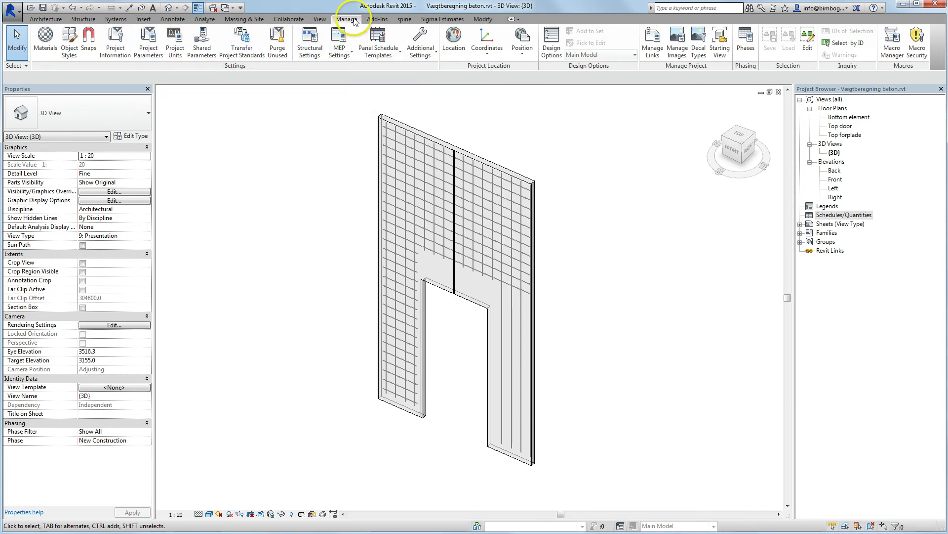
click(149, 49)
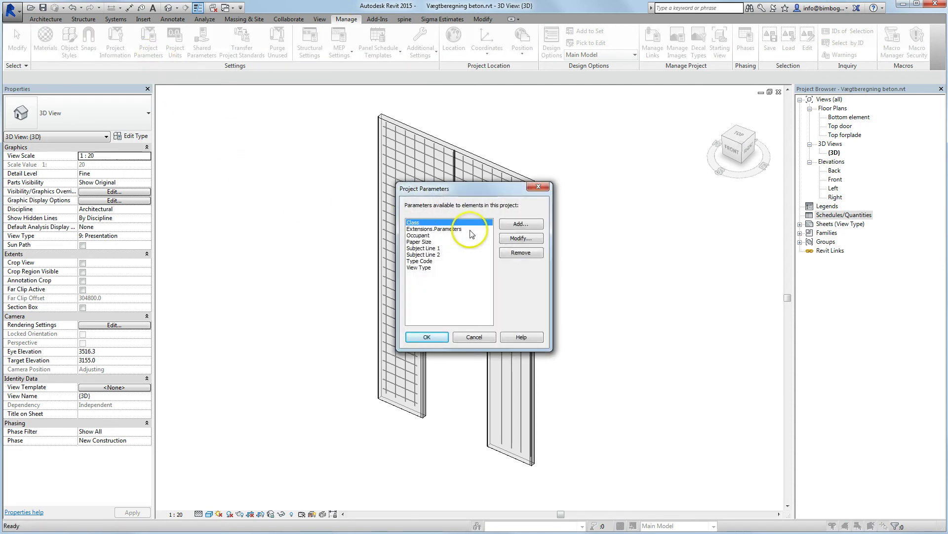
click(518, 225)
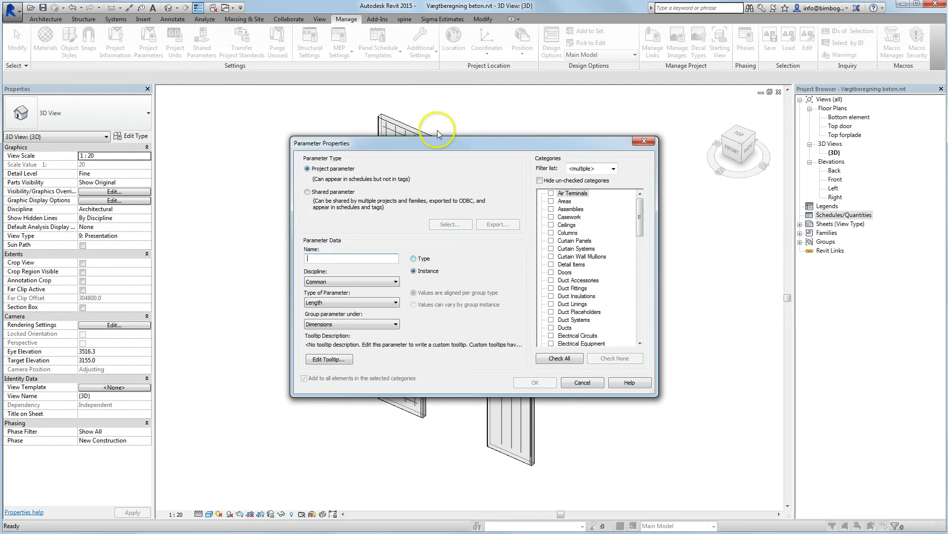
drag(433, 144, 430, 116)
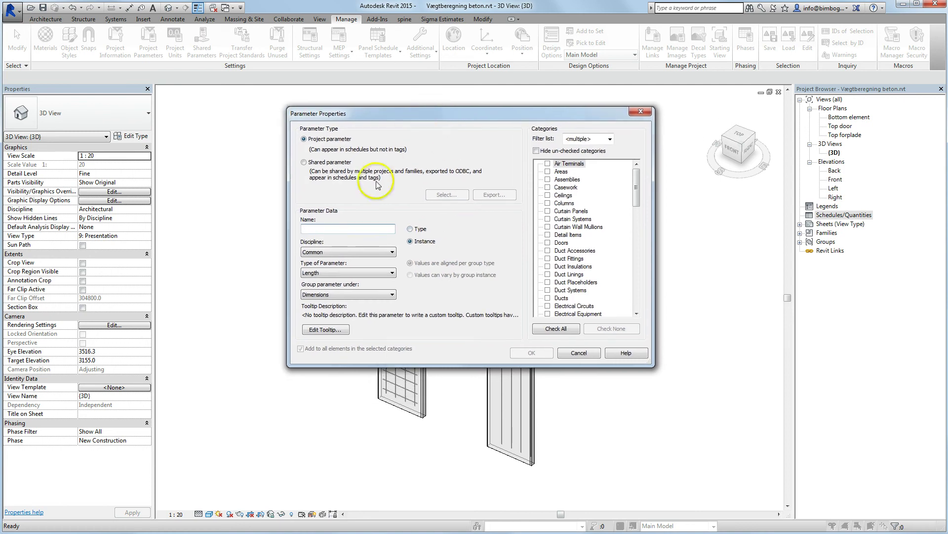
- Name the parameter Density, keeping the Common discipline and setting its type to Number
text(D)
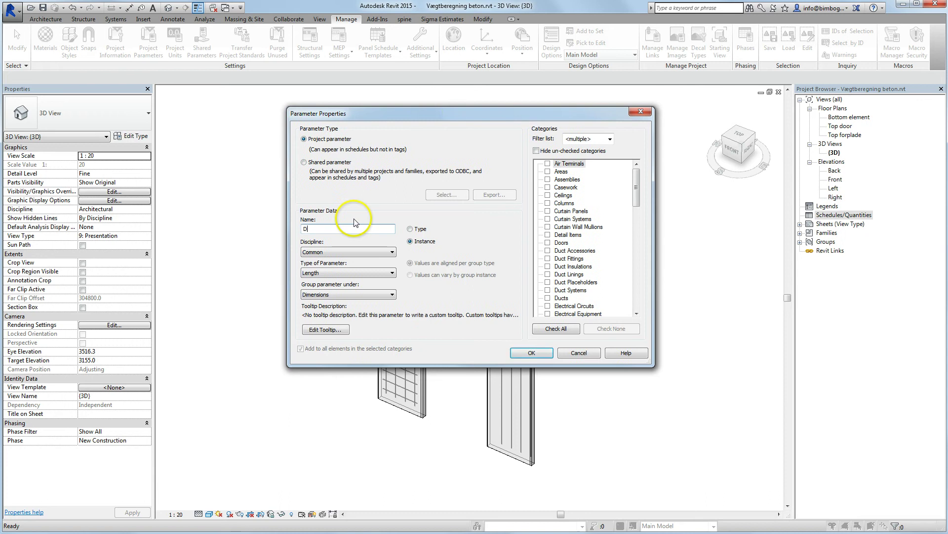
text(ensity)
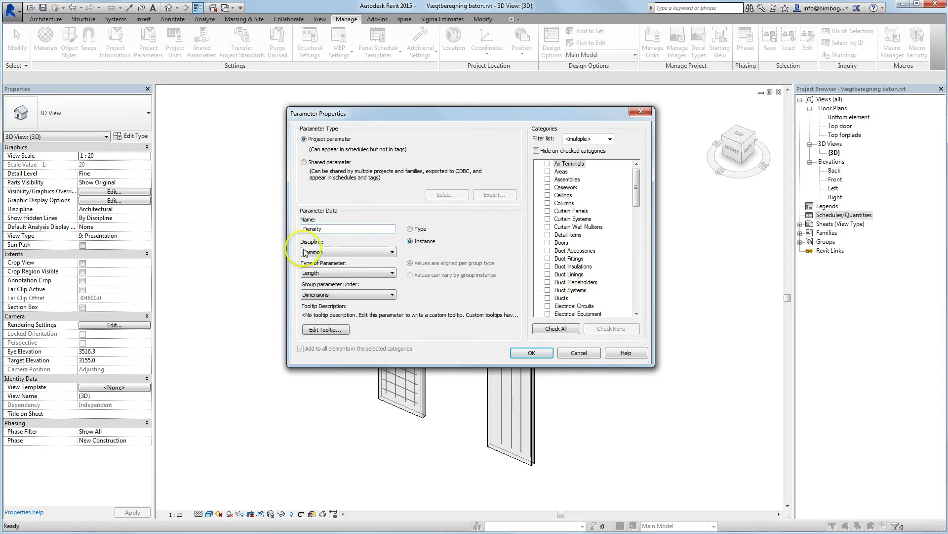
click(326, 253)
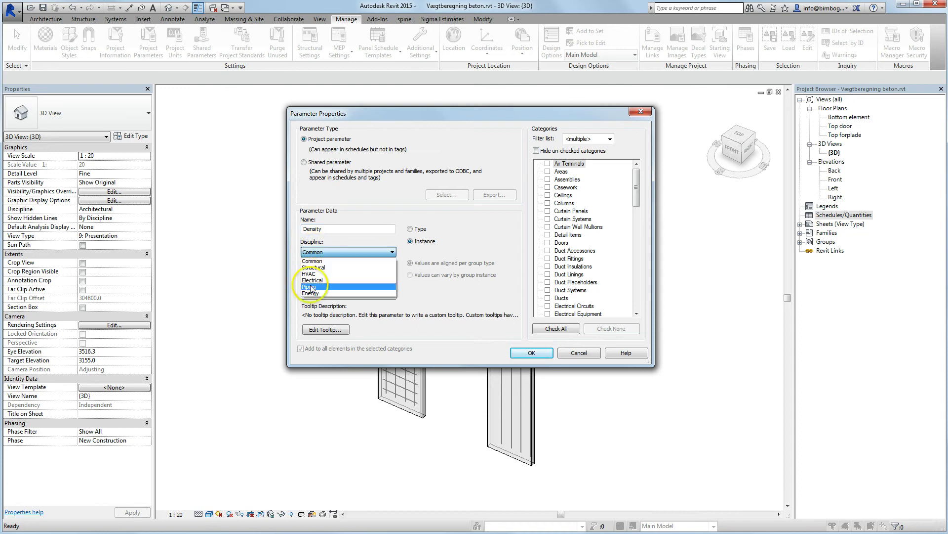
click(316, 256)
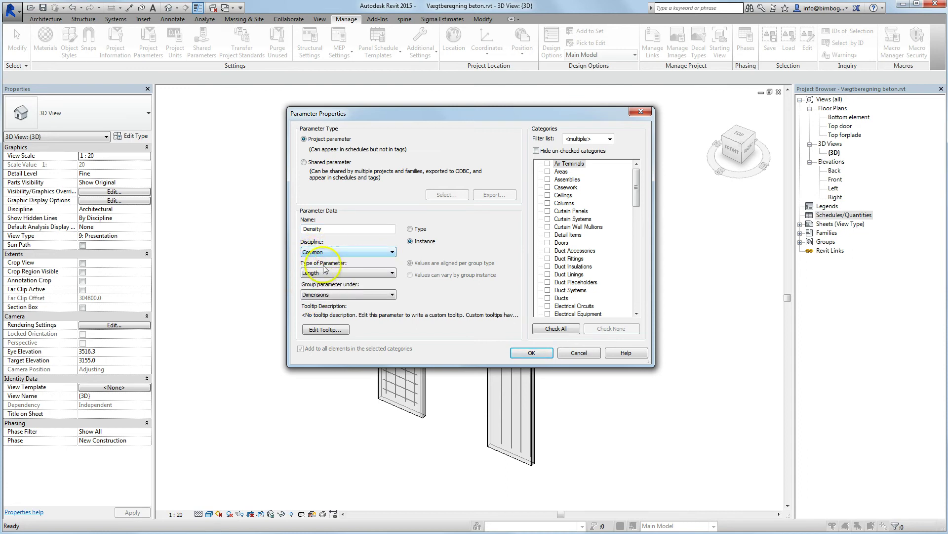
click(337, 274)
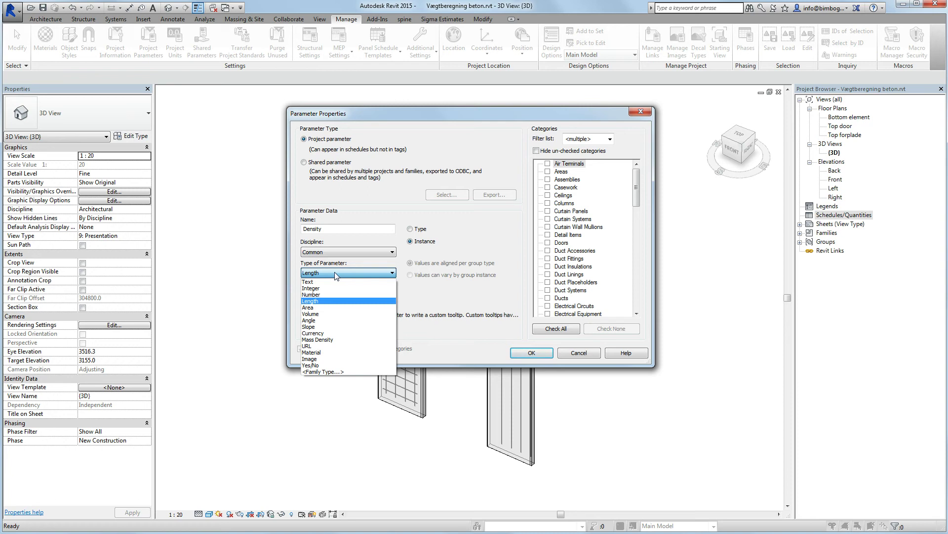
click(322, 295)
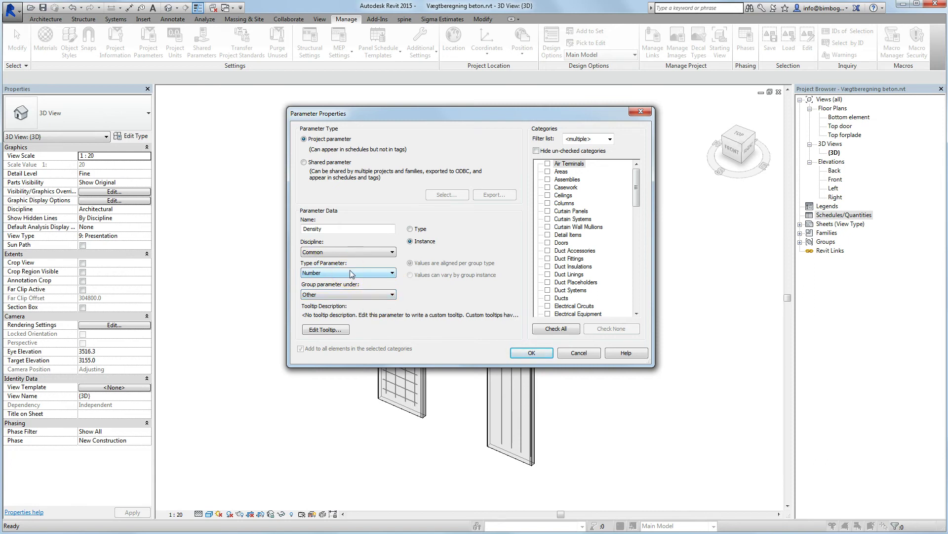
click(353, 295)
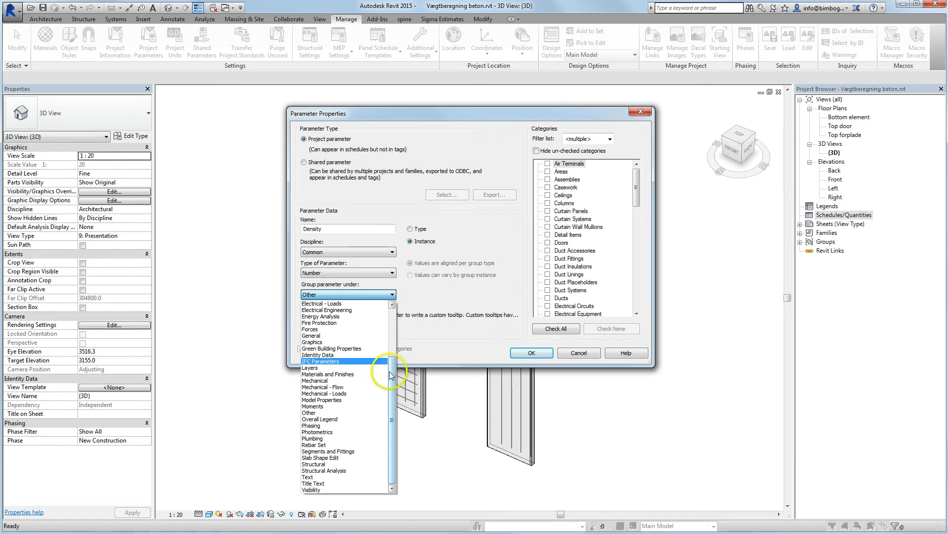
- Group the Density parameter under Materials and Finishes
click(316, 376)
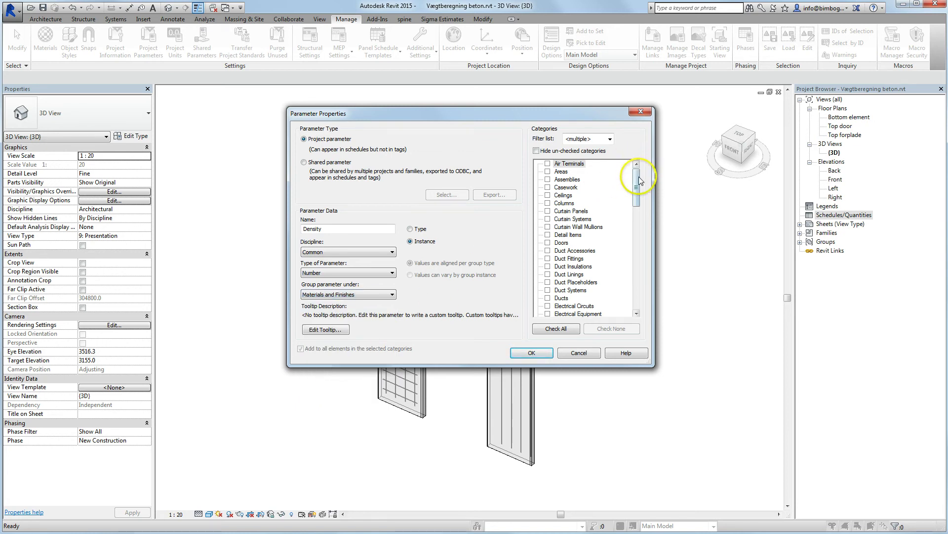
drag(638, 178, 638, 191)
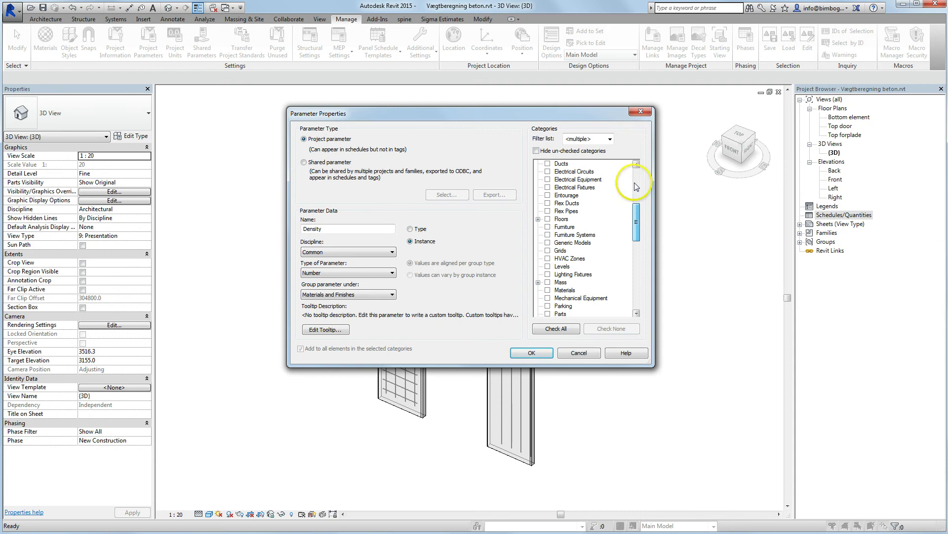
drag(605, 123, 346, 154)
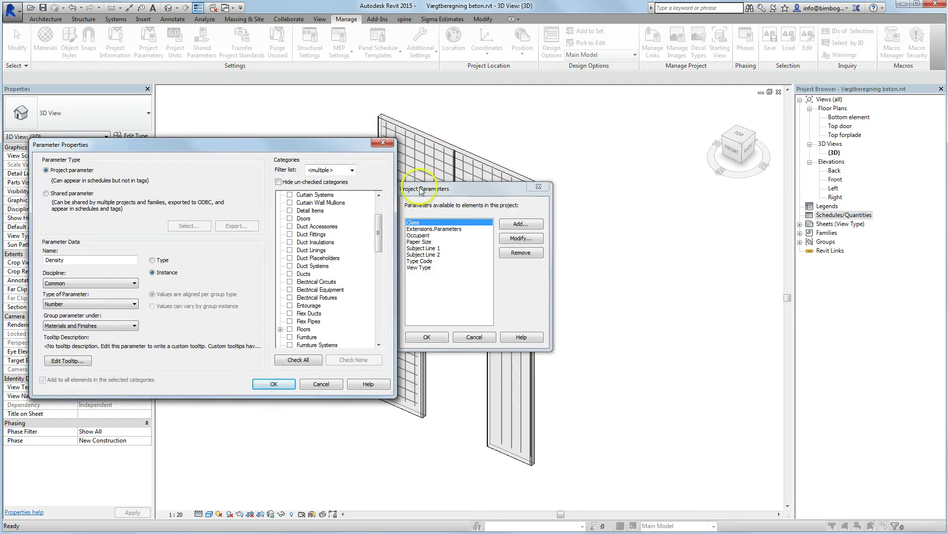
drag(378, 222, 382, 245)
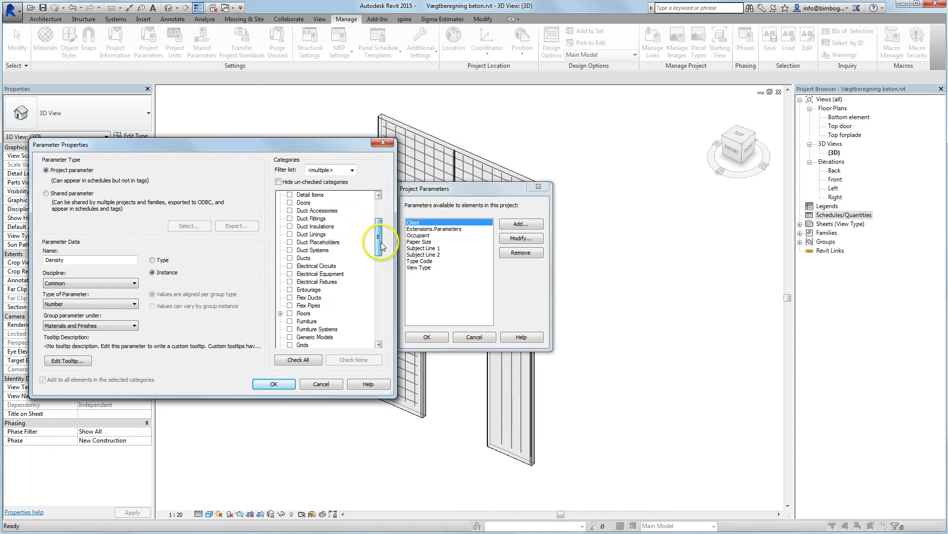
scroll(383, 262, up, 3)
scroll(380, 279, down, 20)
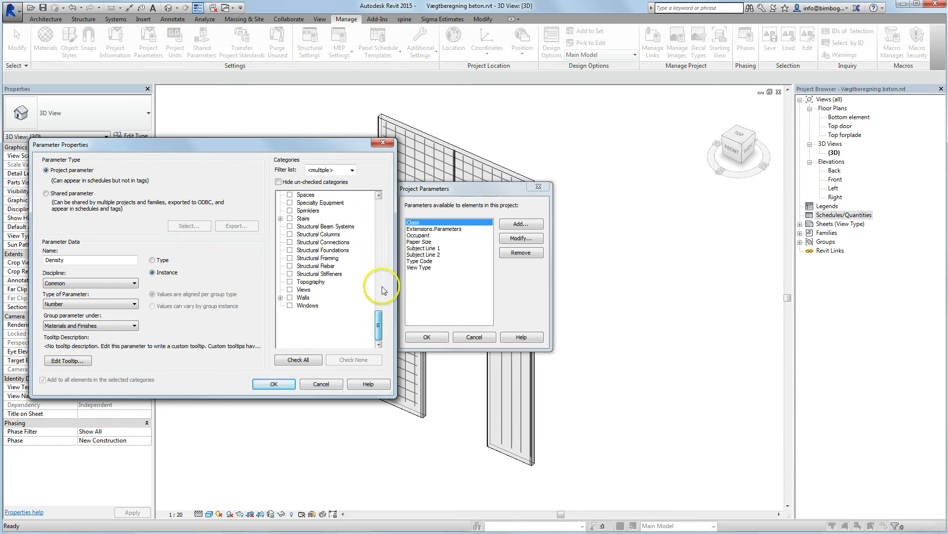
scroll(378, 284, up, 9)
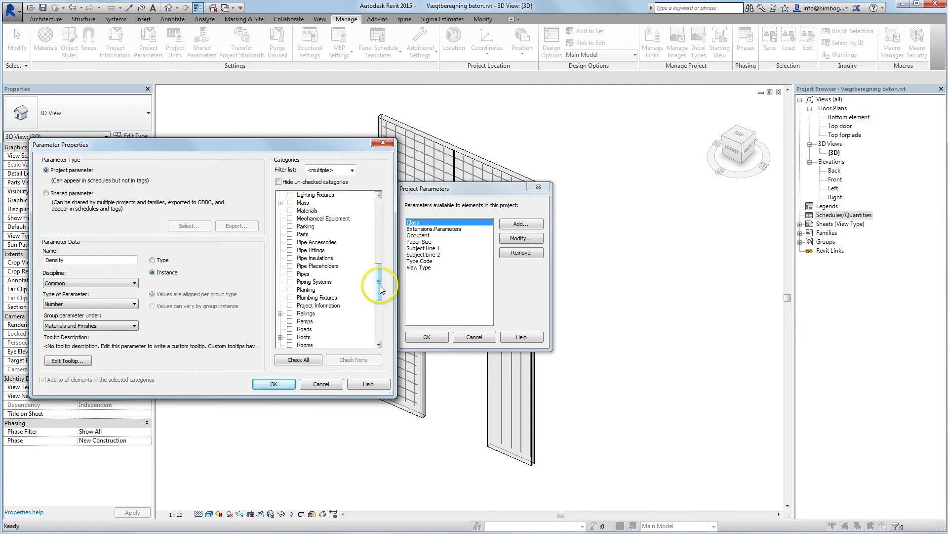
scroll(380, 289, down, 3)
scroll(379, 295, up, 2)
scroll(381, 311, down, 5)
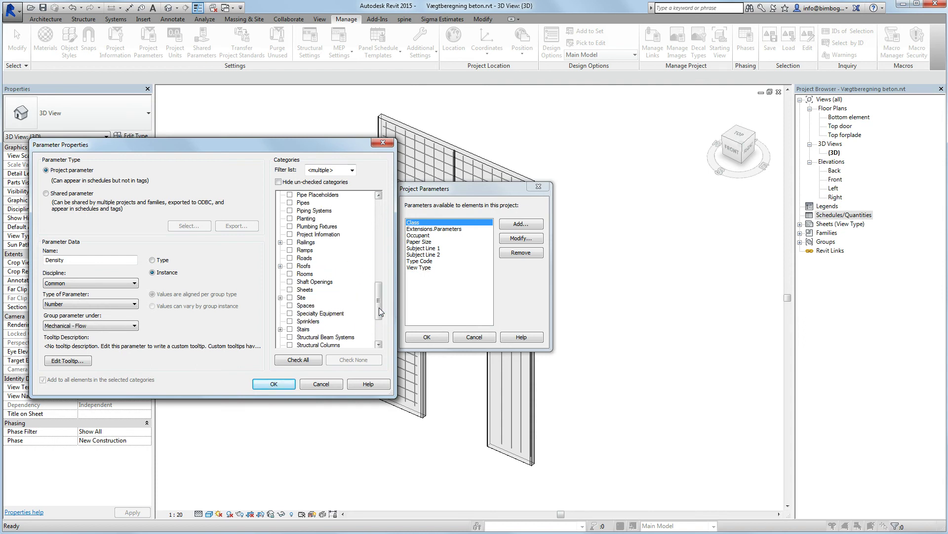
click(80, 325)
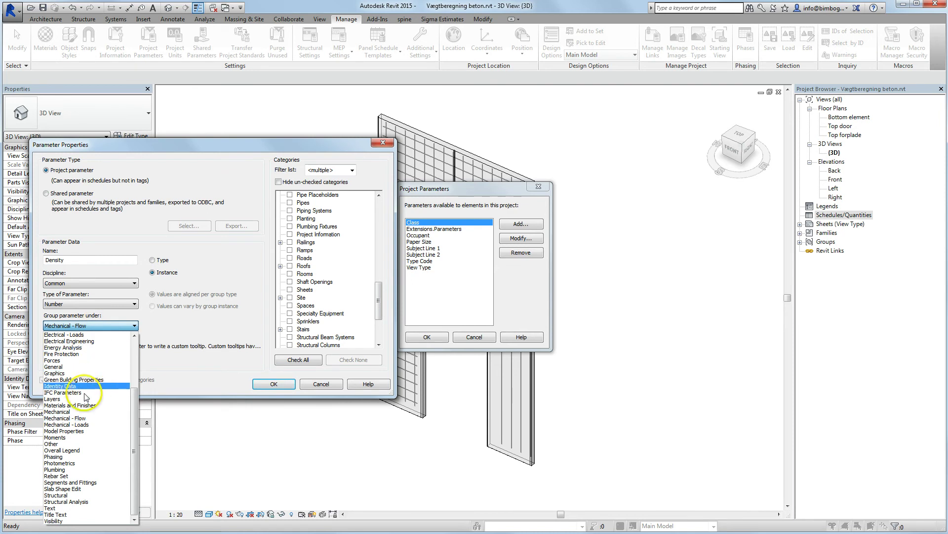
click(69, 405)
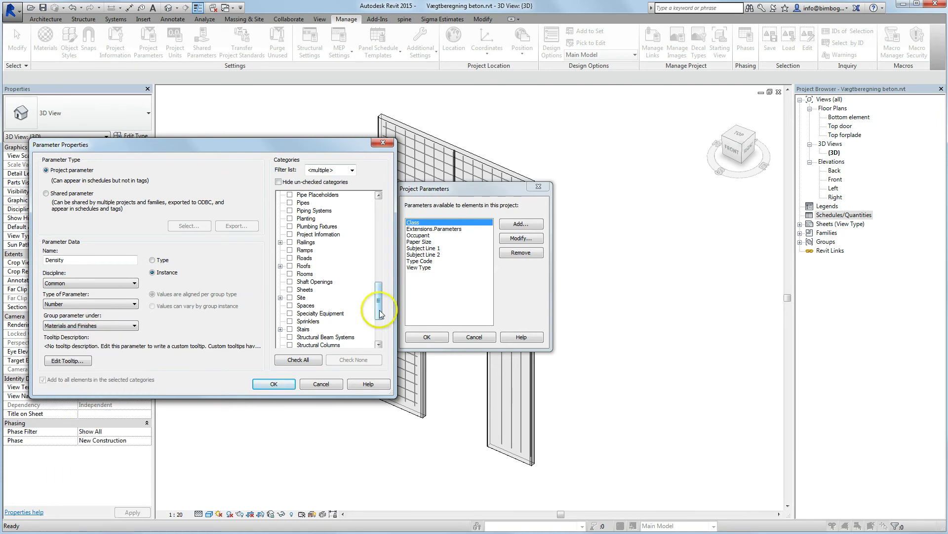
- Apply Density to the Structural Columns and Walls categories and confirm both dialogs
drag(380, 313, 380, 317)
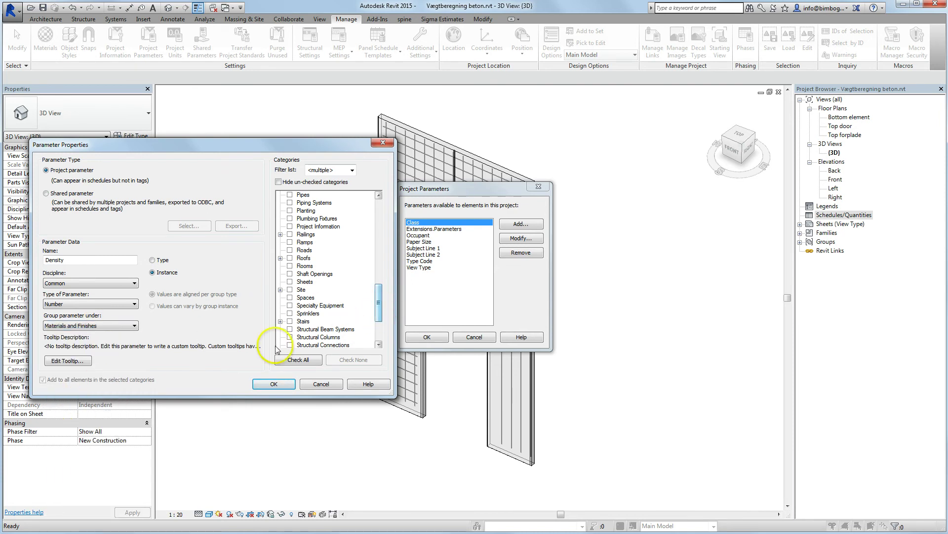
click(290, 329)
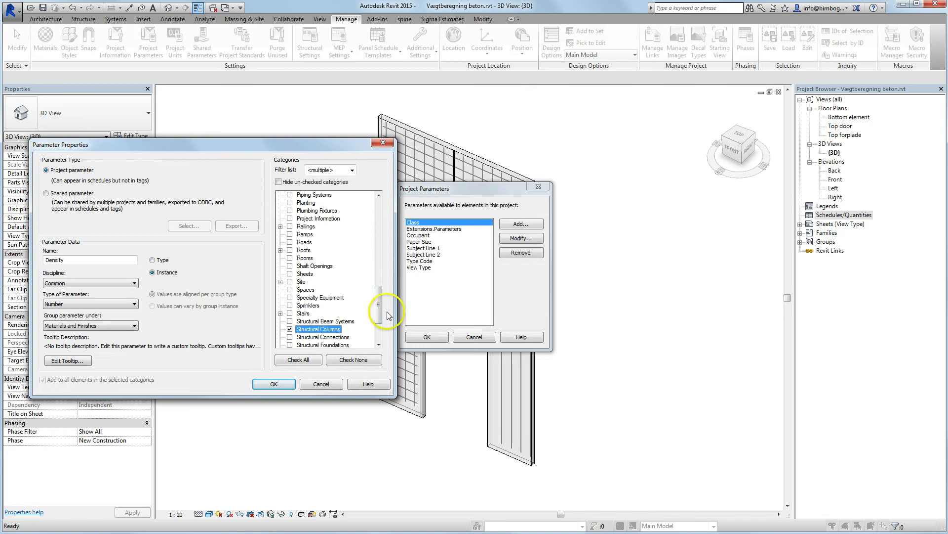
drag(379, 305, 380, 325)
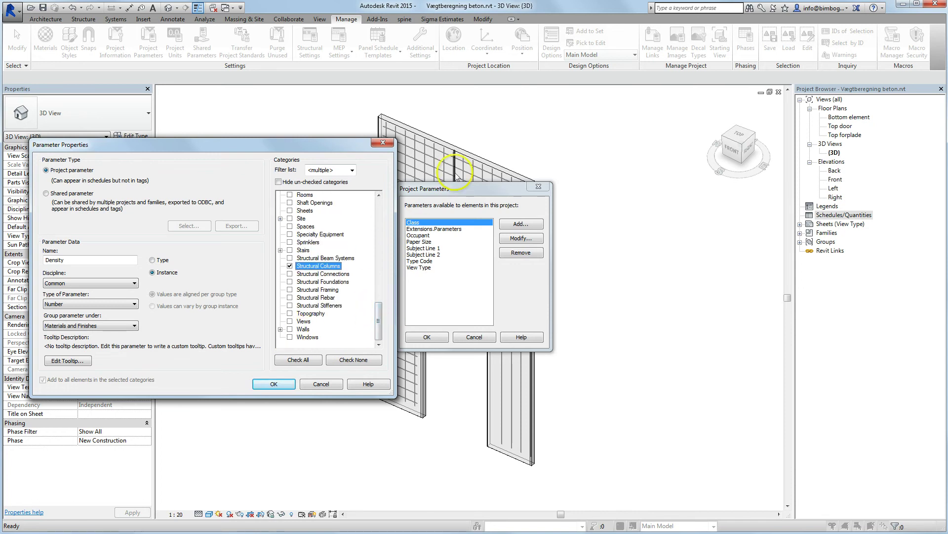
click(290, 329)
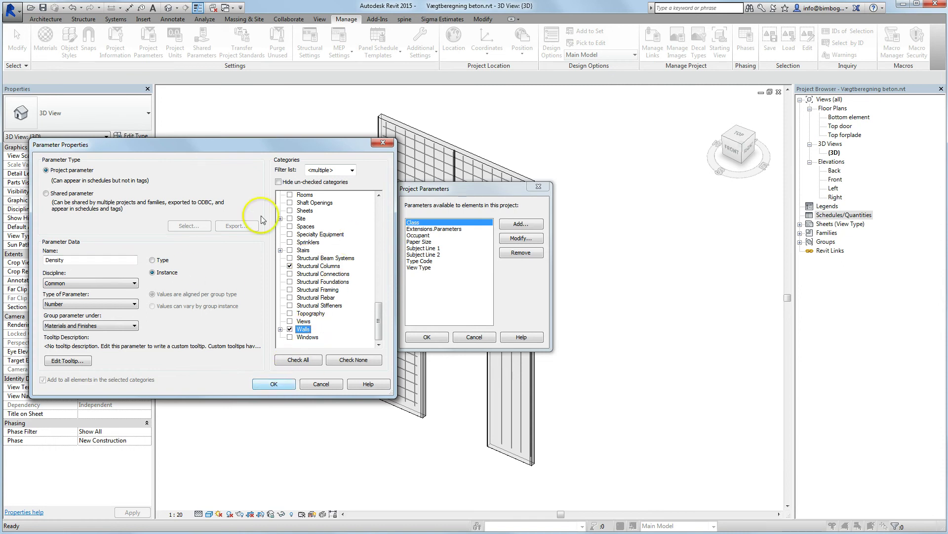
click(275, 383)
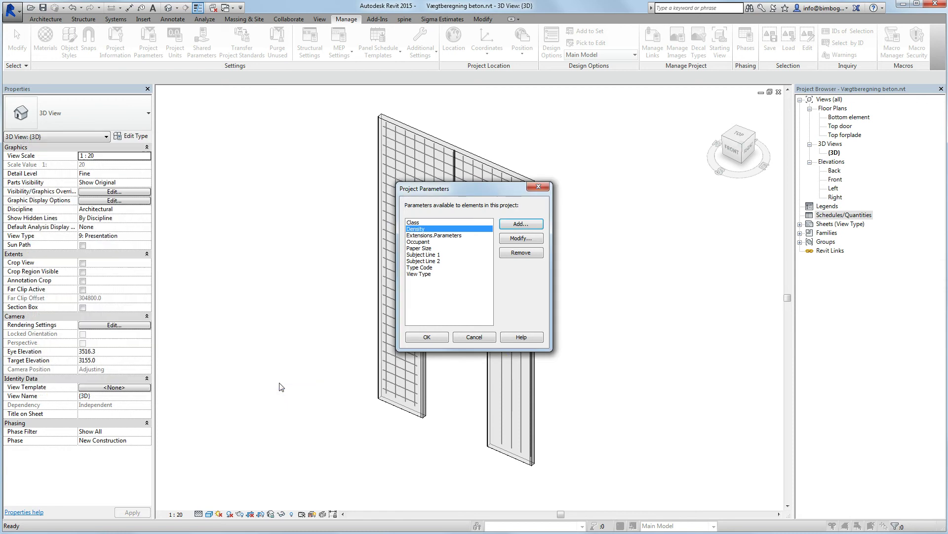
click(439, 339)
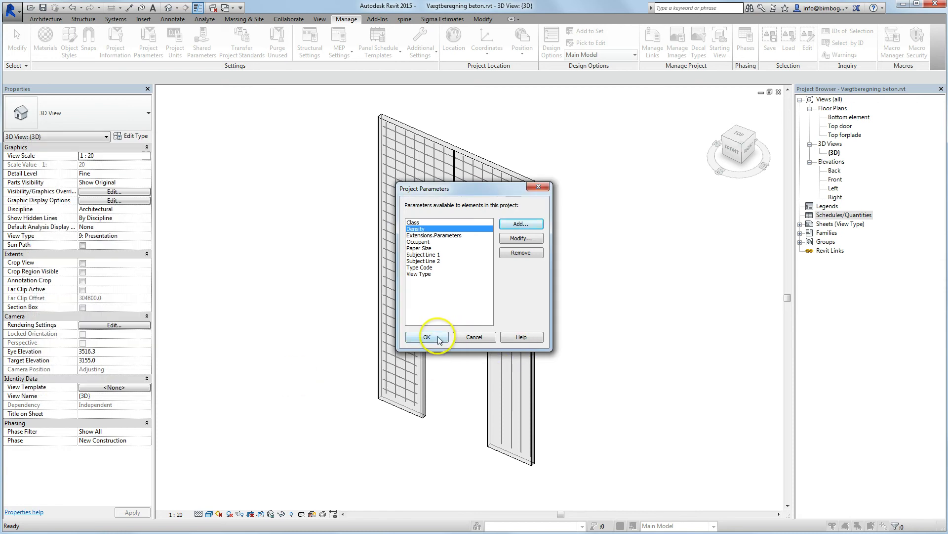
click(216, 241)
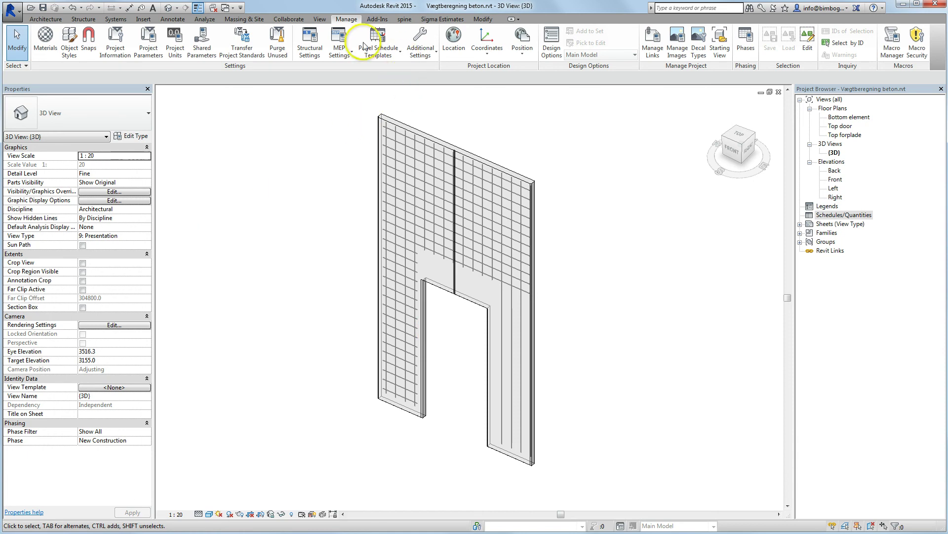
- Create a new Schedule/Quantities schedule for the Walls category
click(318, 19)
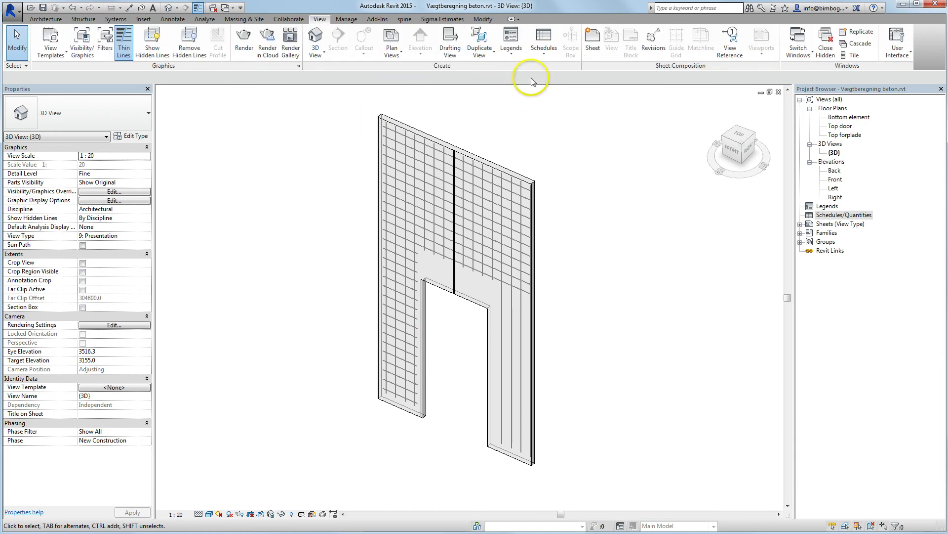
click(547, 43)
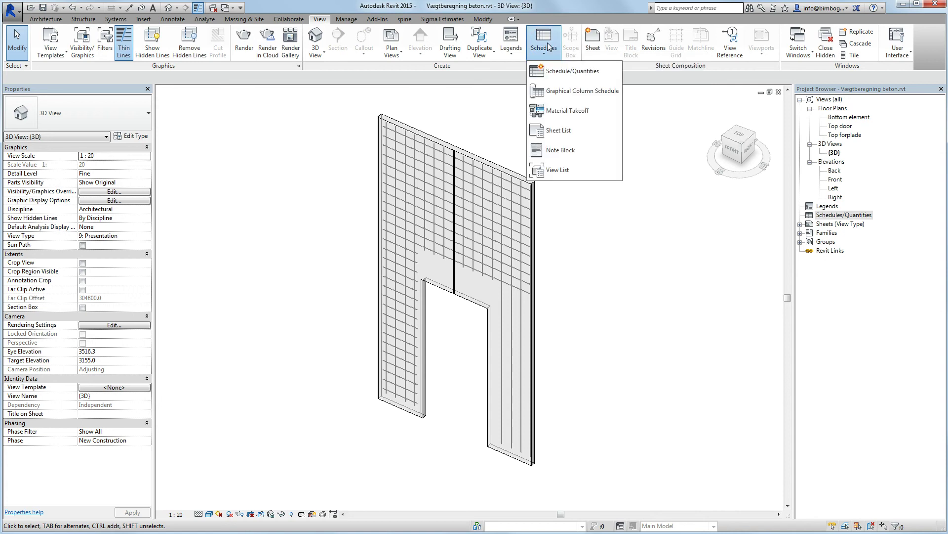
click(561, 72)
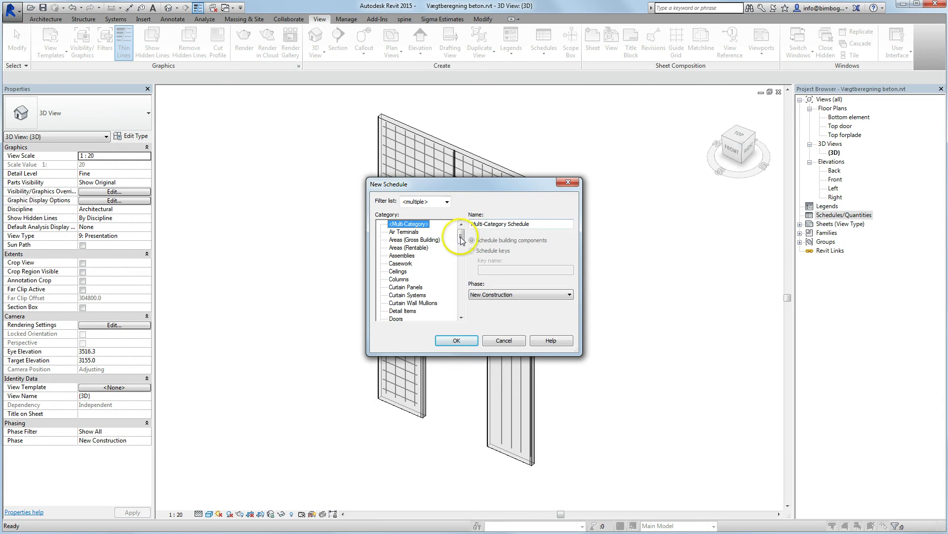
drag(463, 232, 465, 309)
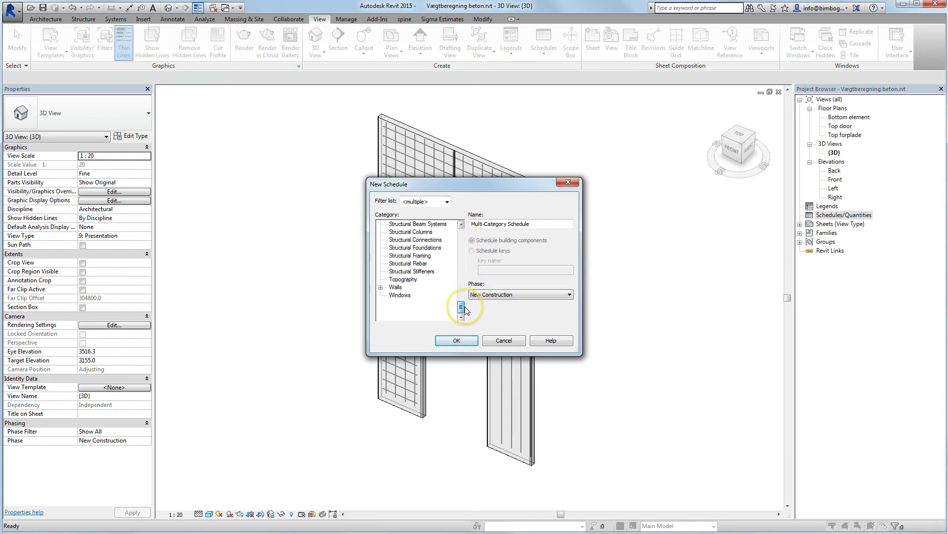
click(396, 303)
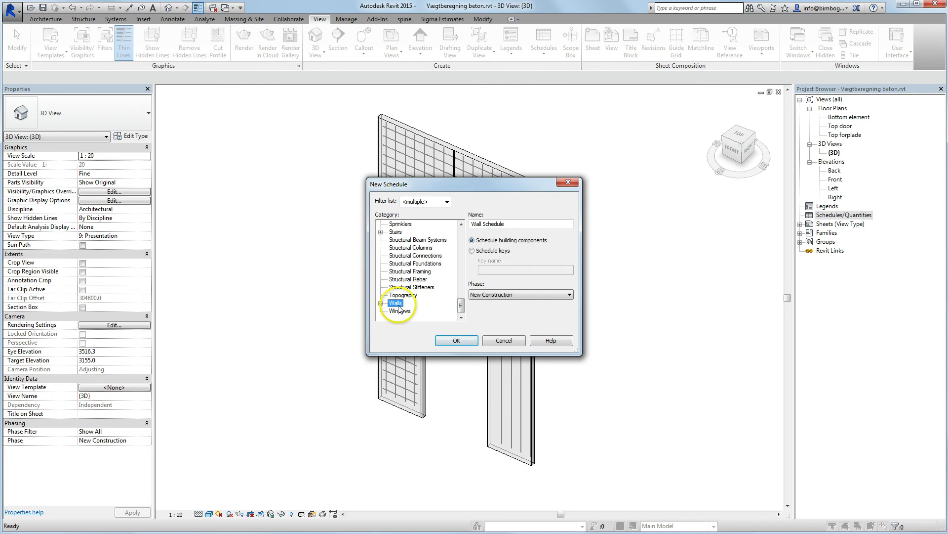
click(455, 340)
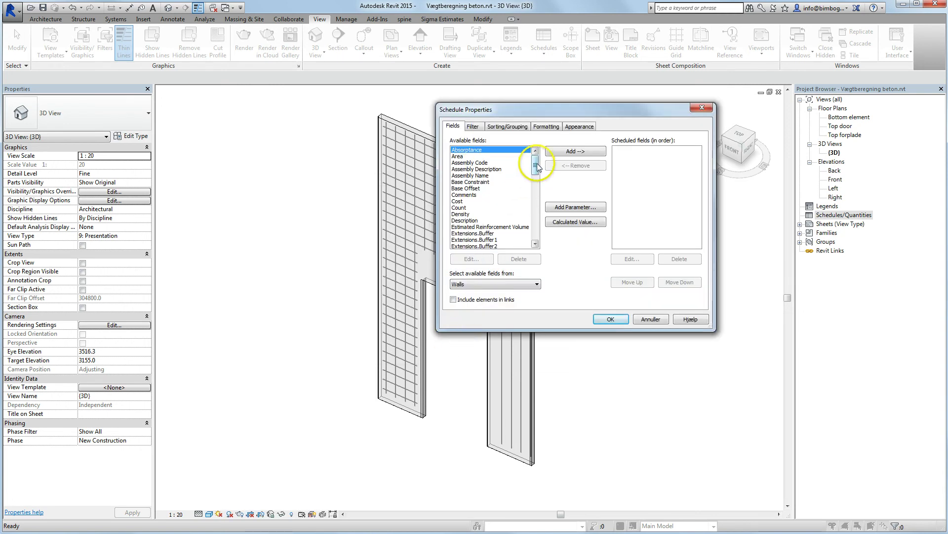
- Add the Area and Type fields to the Wall Schedule
drag(552, 112, 627, 128)
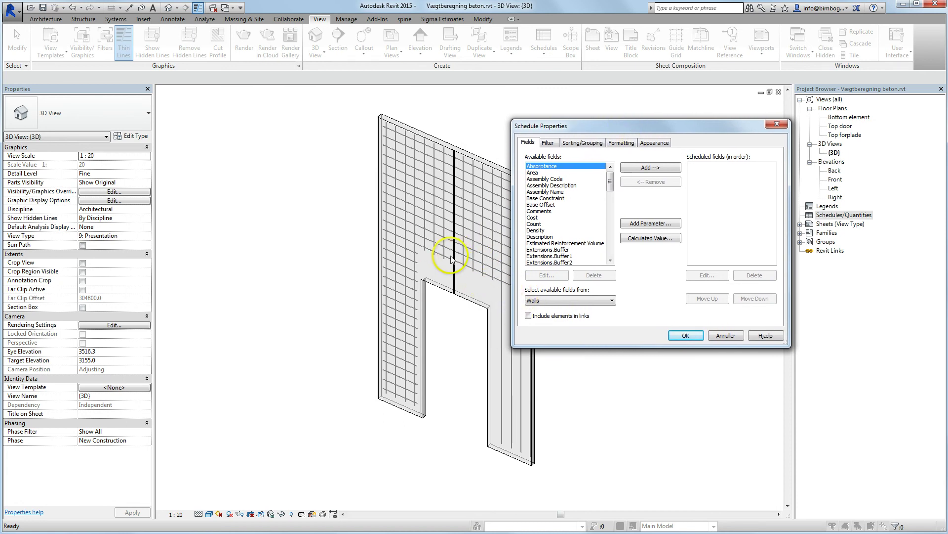
click(533, 173)
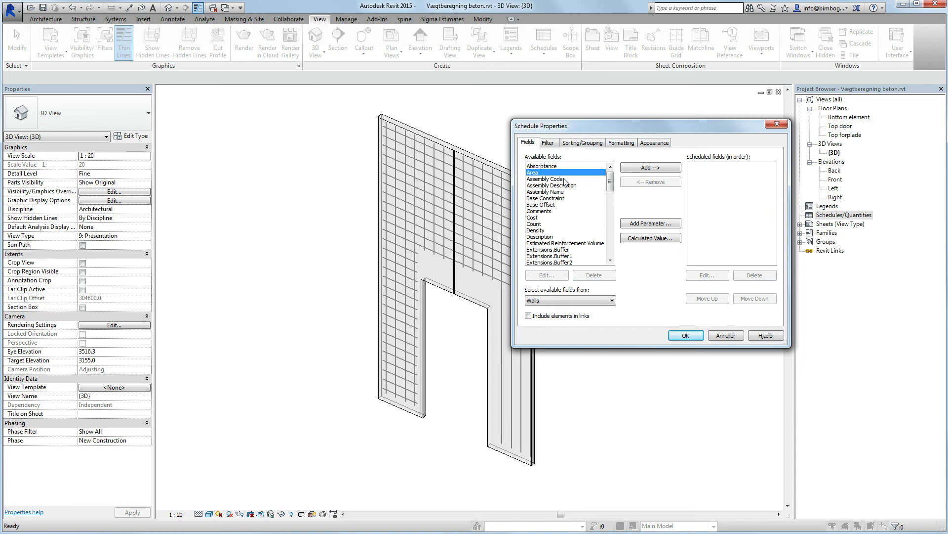
click(644, 168)
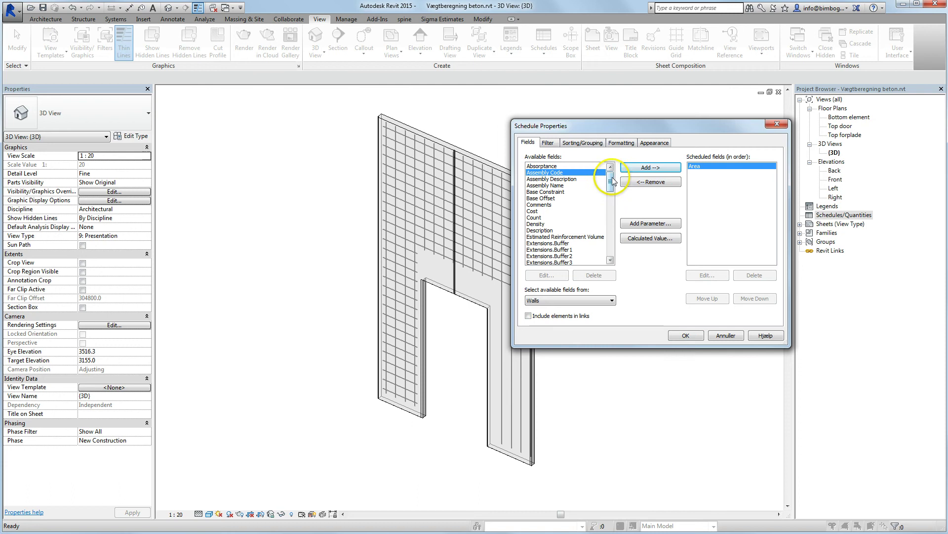
drag(610, 183, 609, 237)
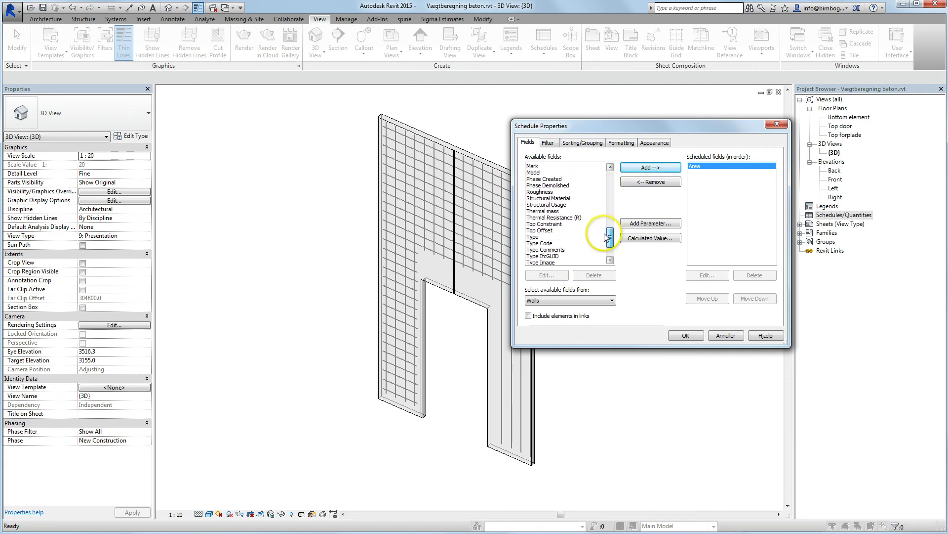
click(546, 230)
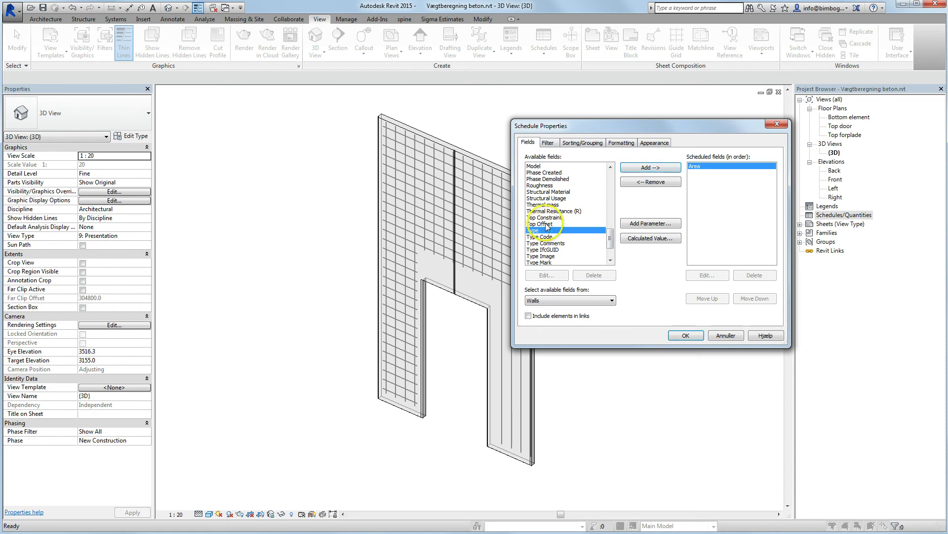
click(644, 168)
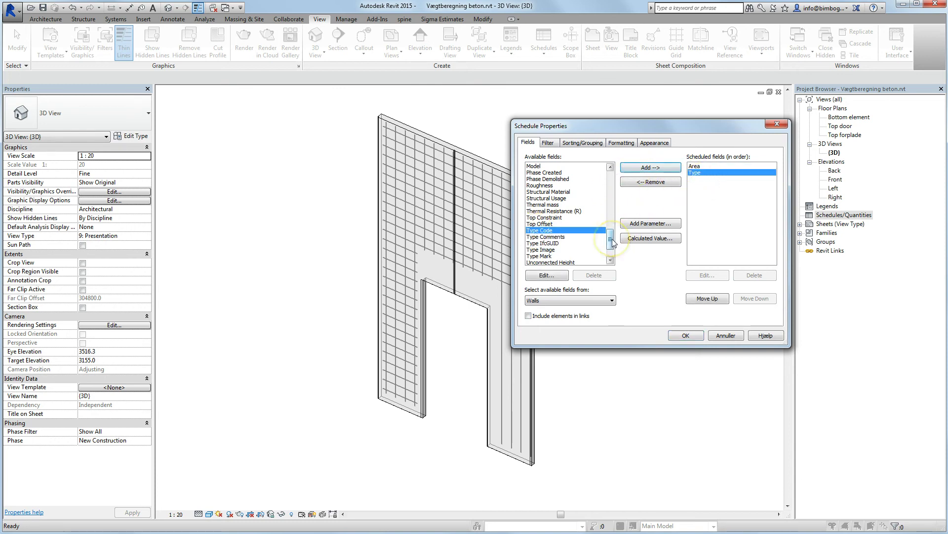
- Add the Volume and Density fields, then create the schedule
drag(613, 241, 614, 248)
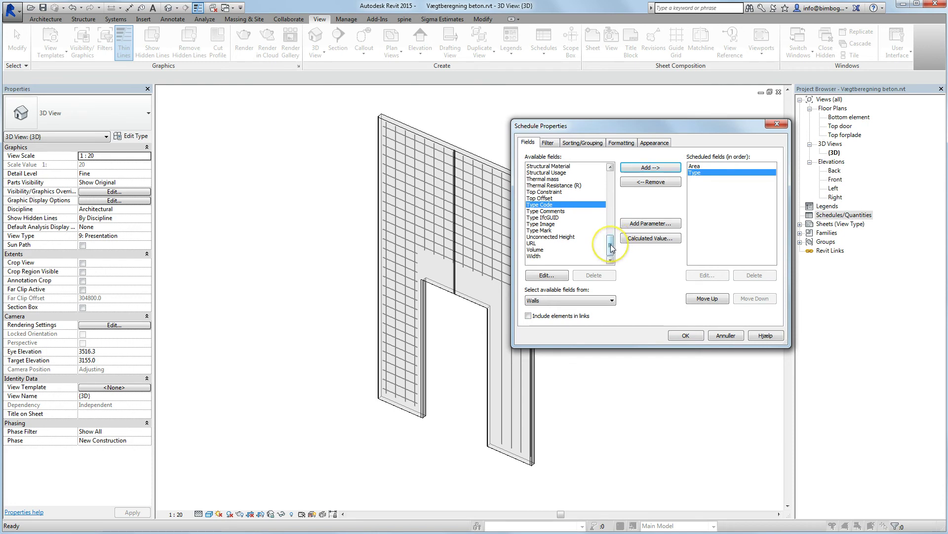
click(595, 250)
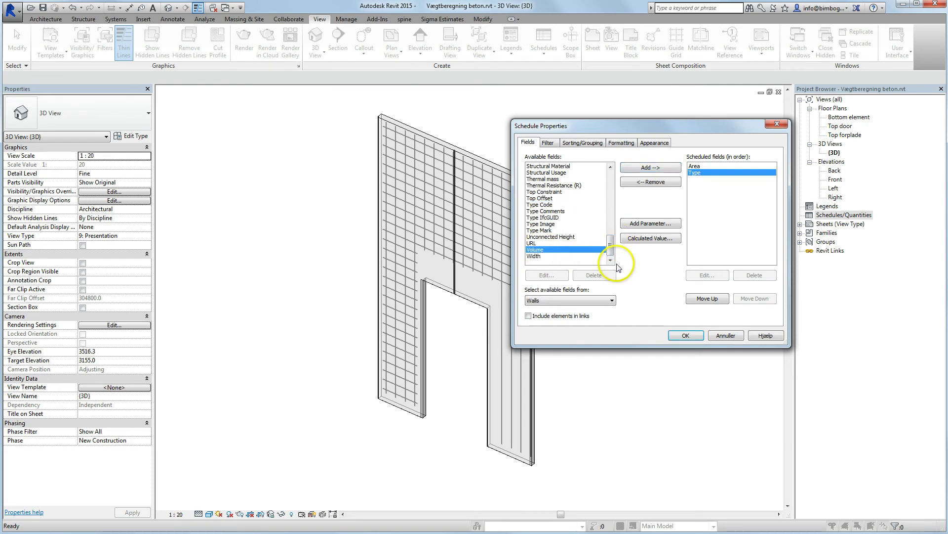
click(655, 169)
drag(613, 245, 611, 228)
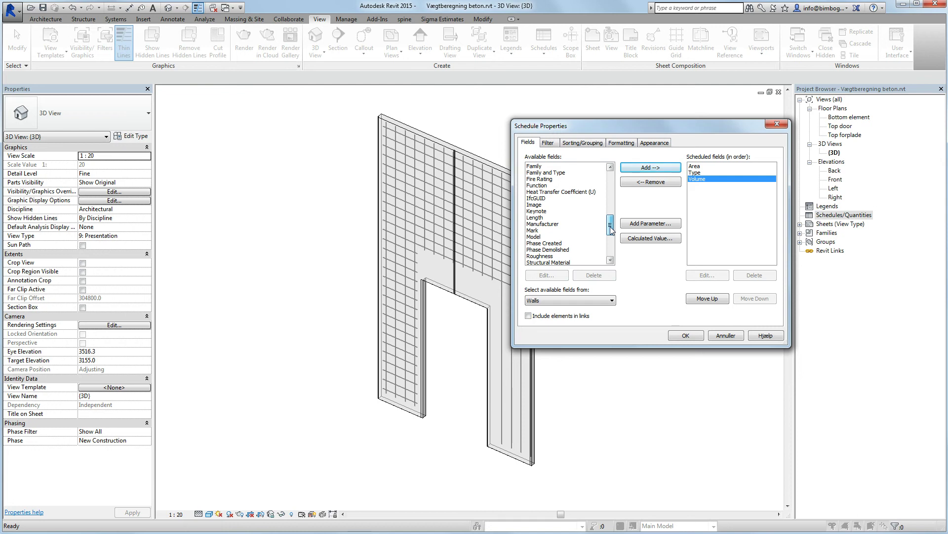
drag(611, 227, 611, 197)
click(540, 180)
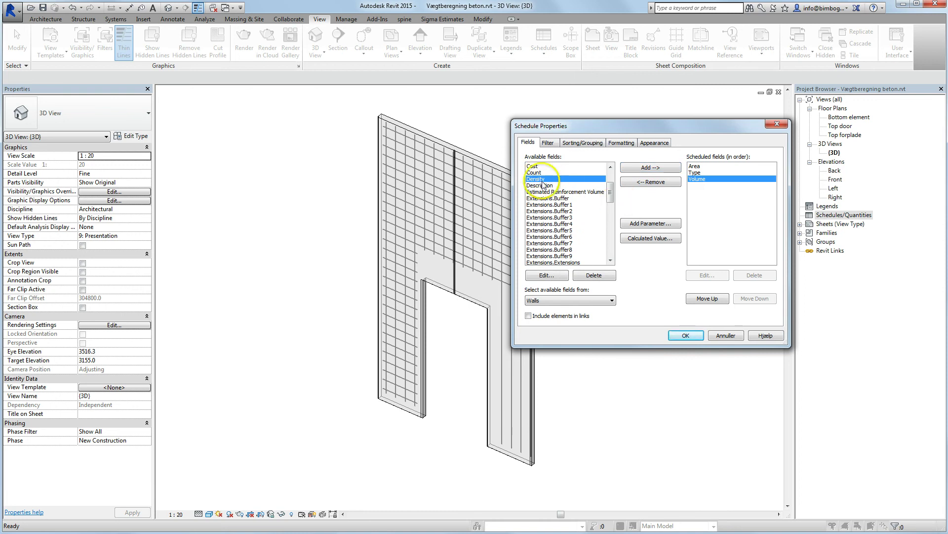
click(644, 168)
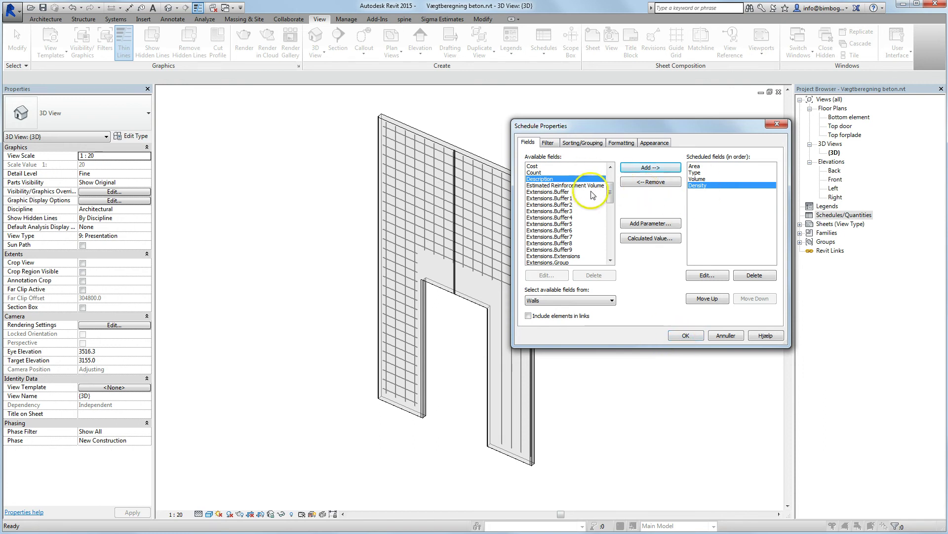
click(686, 336)
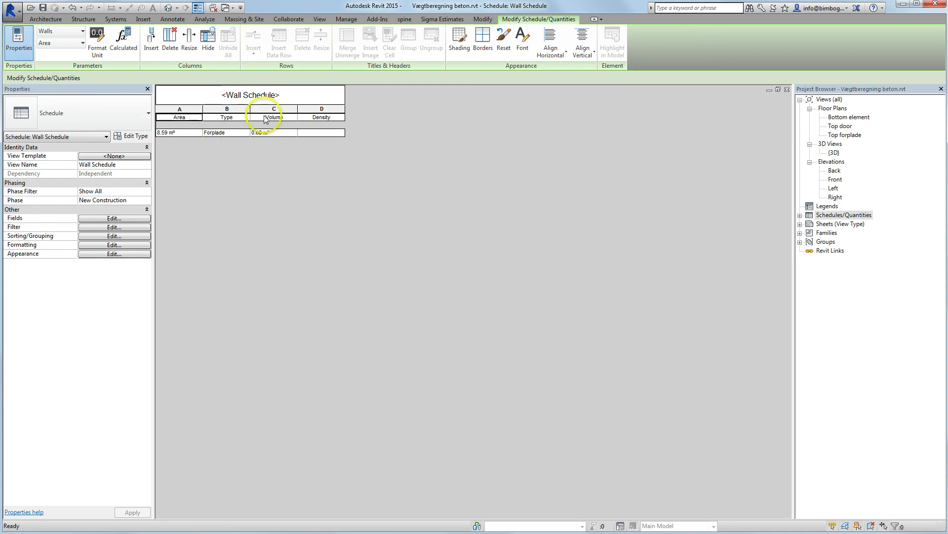
- Enter 2300 in the Forplade wall's Density cell, then return to the {3D} view
click(315, 132)
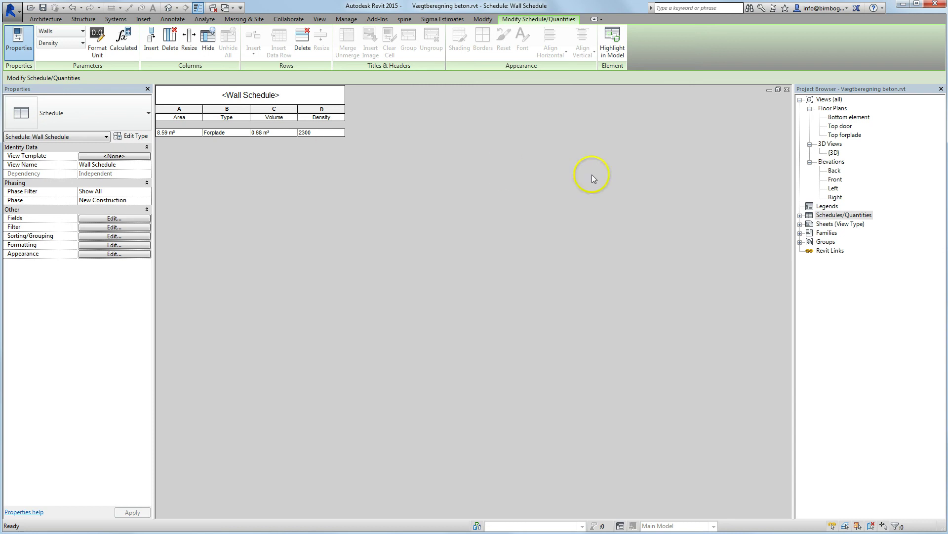
click(833, 153)
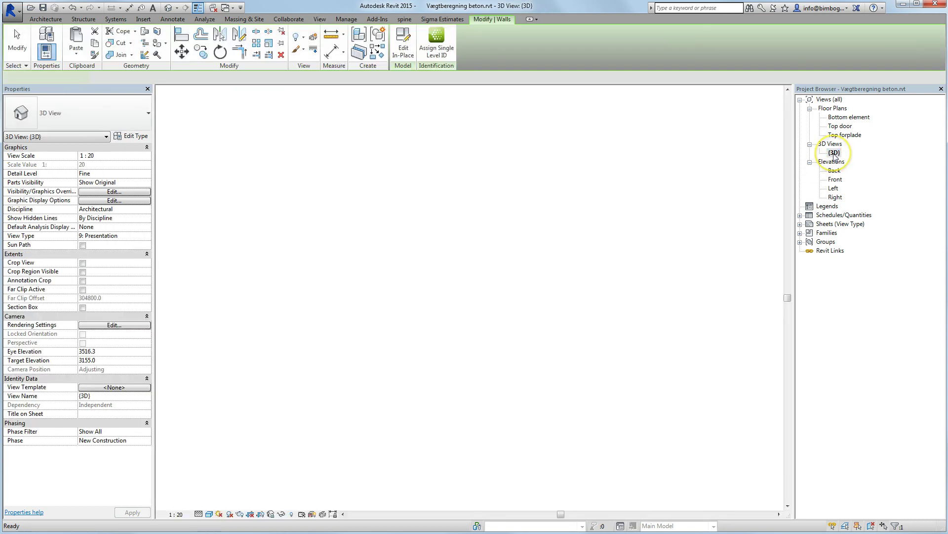
- Check the selected wall's Density reads 2300 in Properties, then reopen the Wall Schedule
click(537, 191)
click(587, 148)
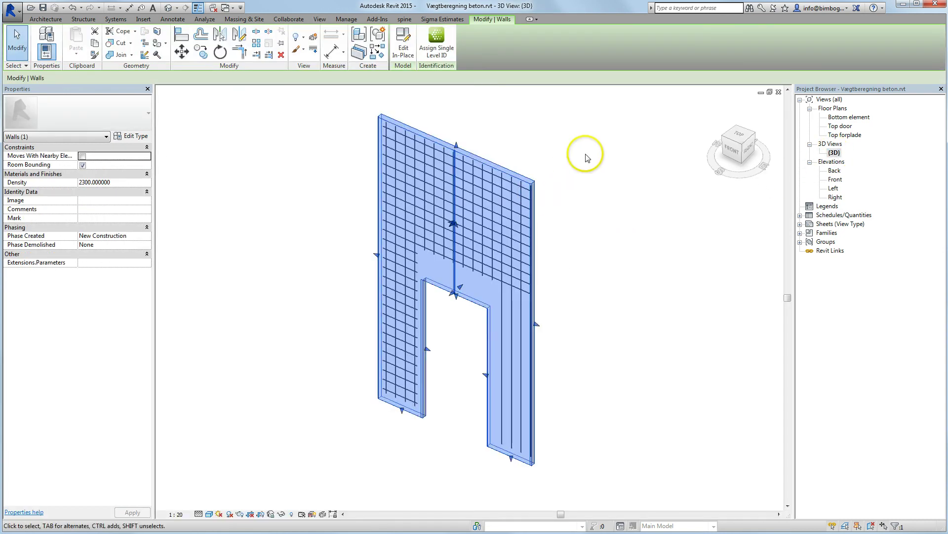
click(536, 182)
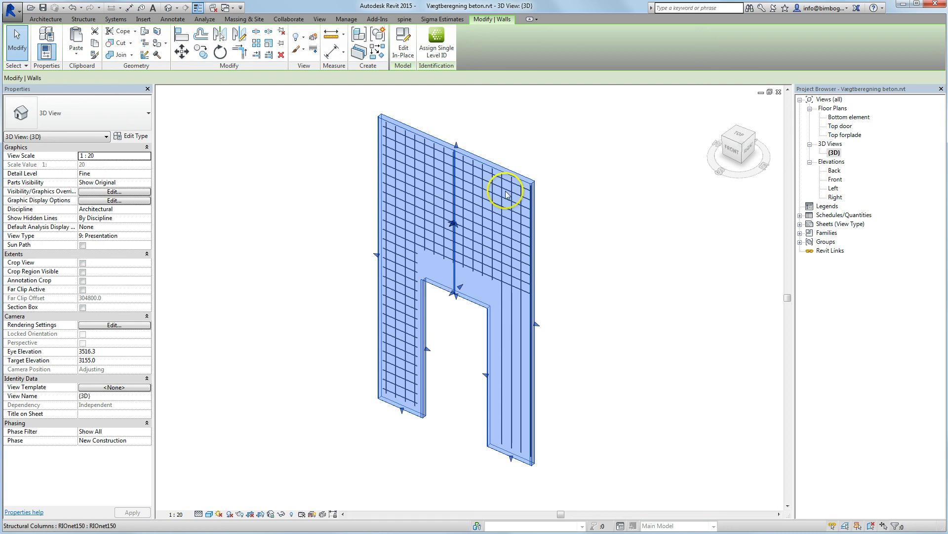
click(111, 182)
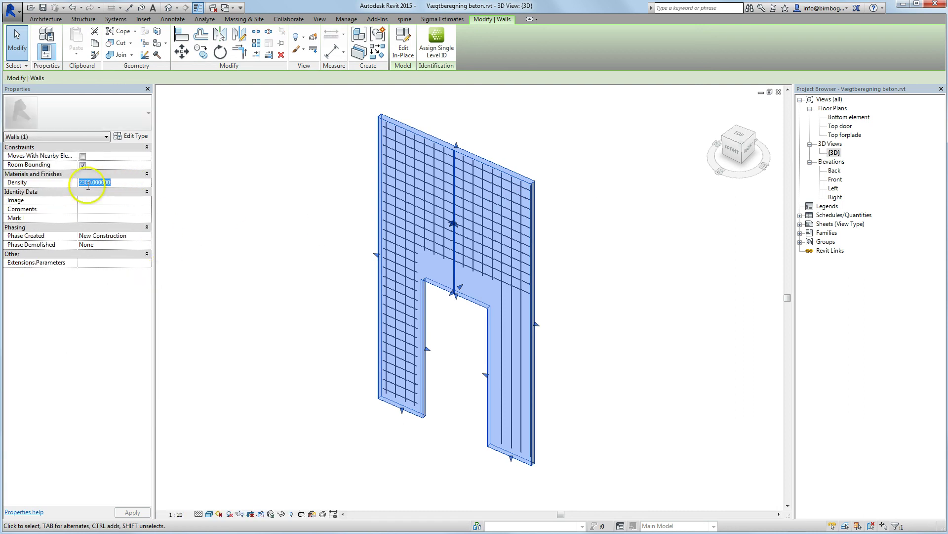
click(800, 216)
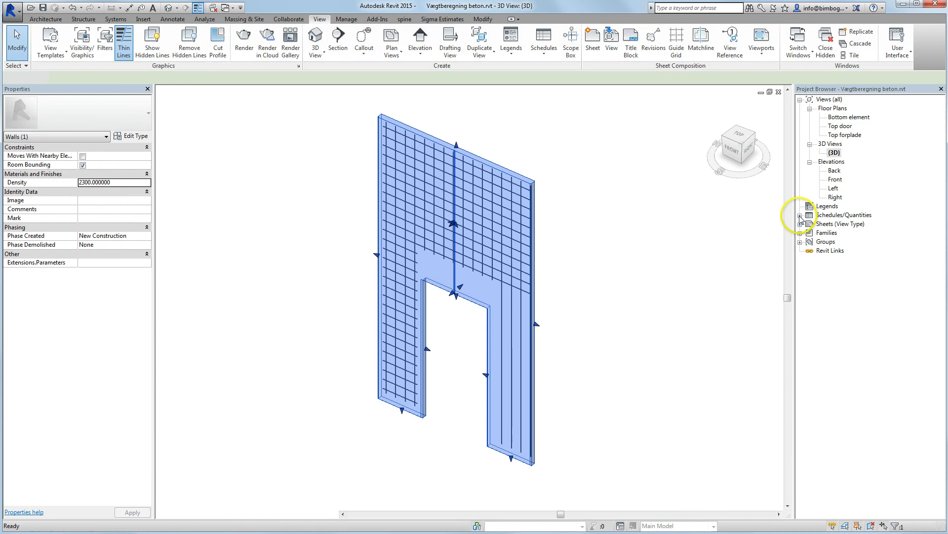
double_click(847, 225)
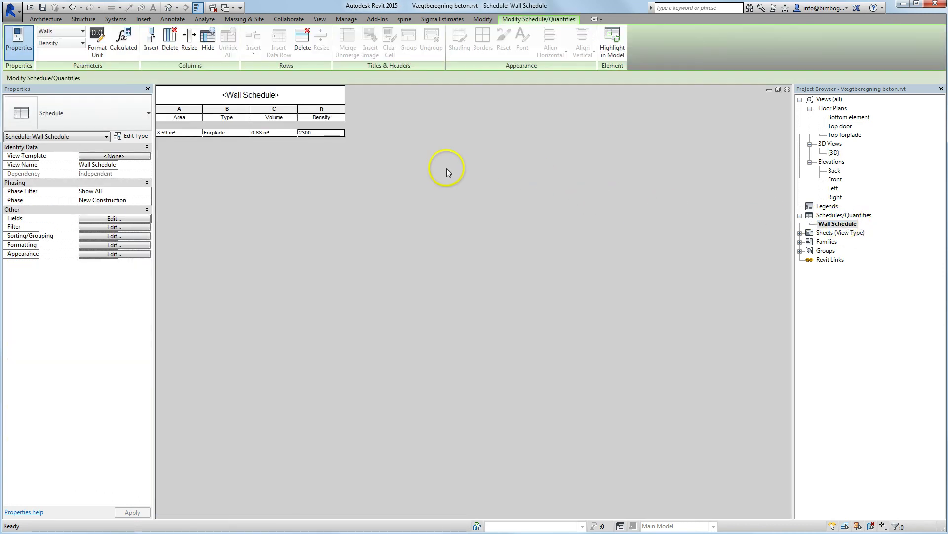
- Reopen the Wall Schedule fields and reorder them to Type, Area, Volume, Density
click(113, 219)
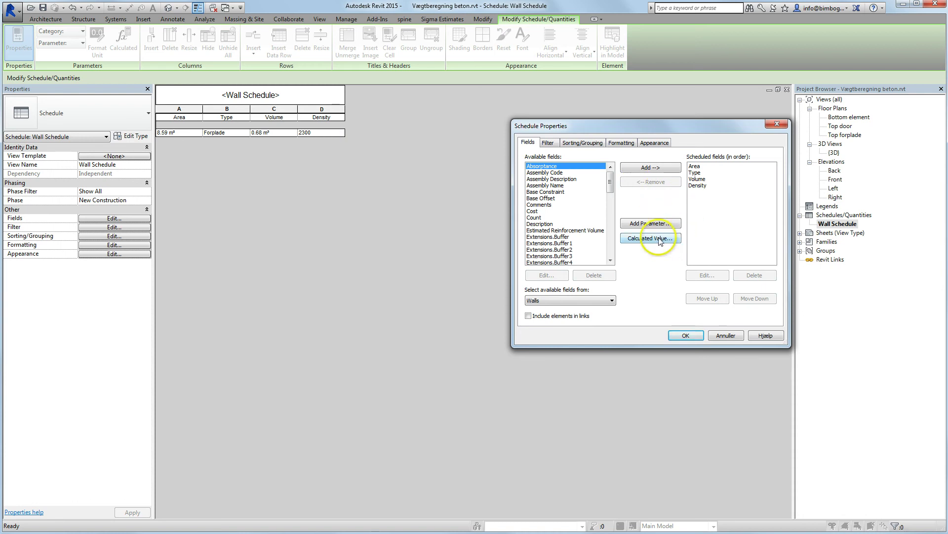
click(695, 173)
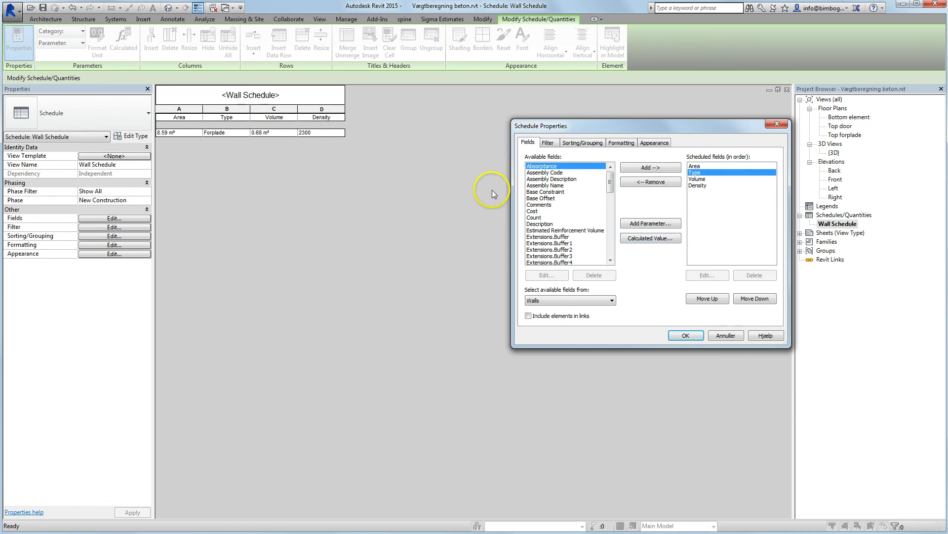
click(707, 299)
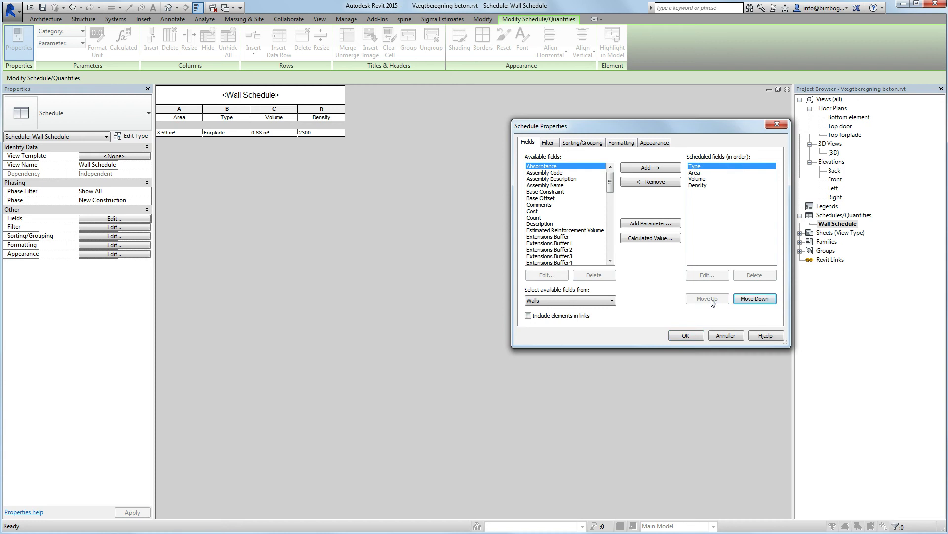
click(704, 179)
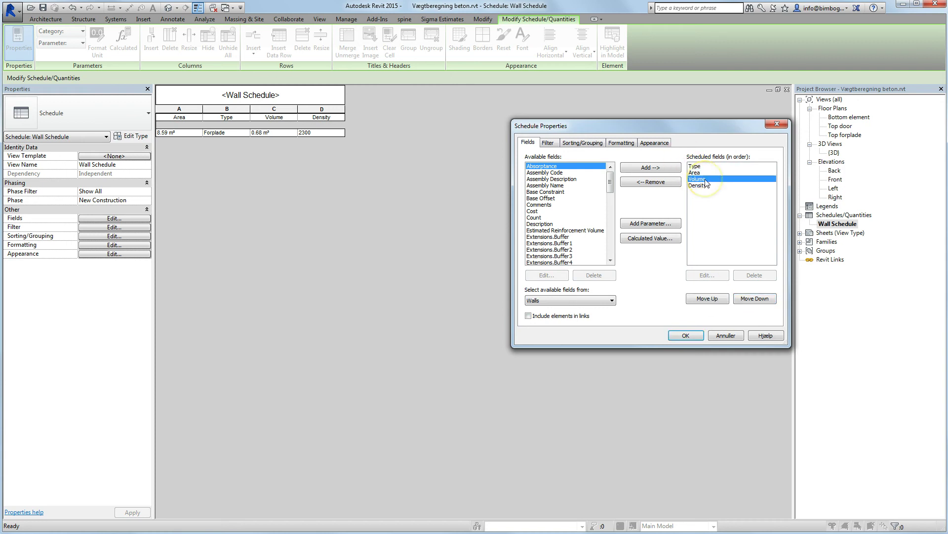
click(703, 186)
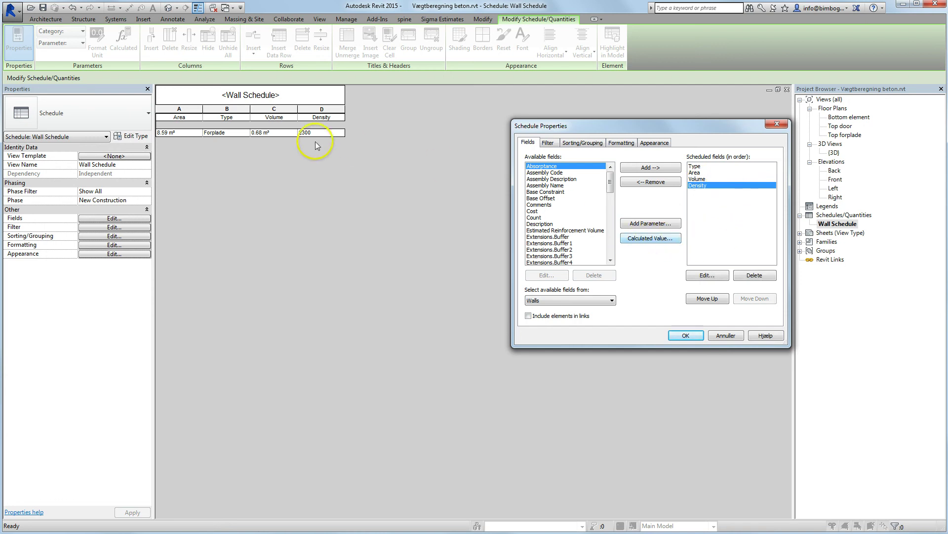
- Create a calculated field named Weight, correcting the misspelled name
click(650, 242)
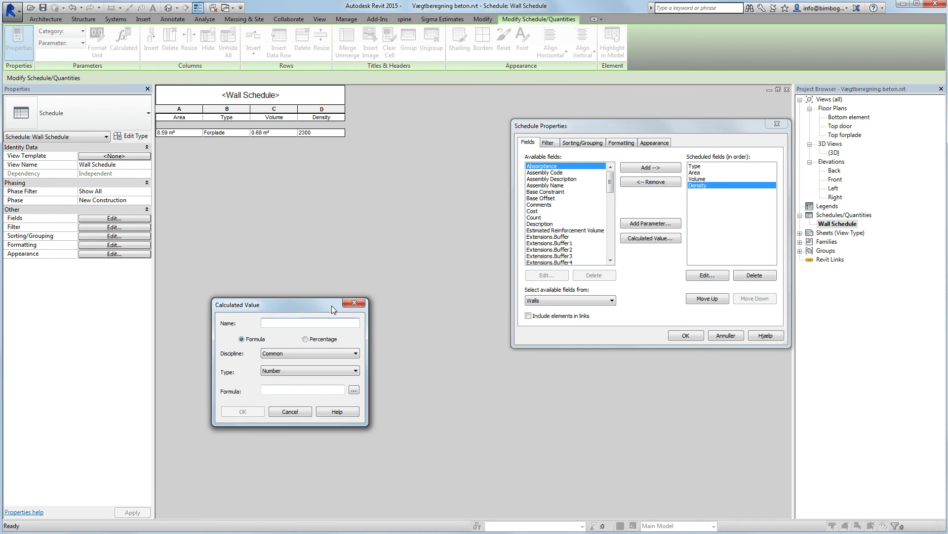
text(Wight)
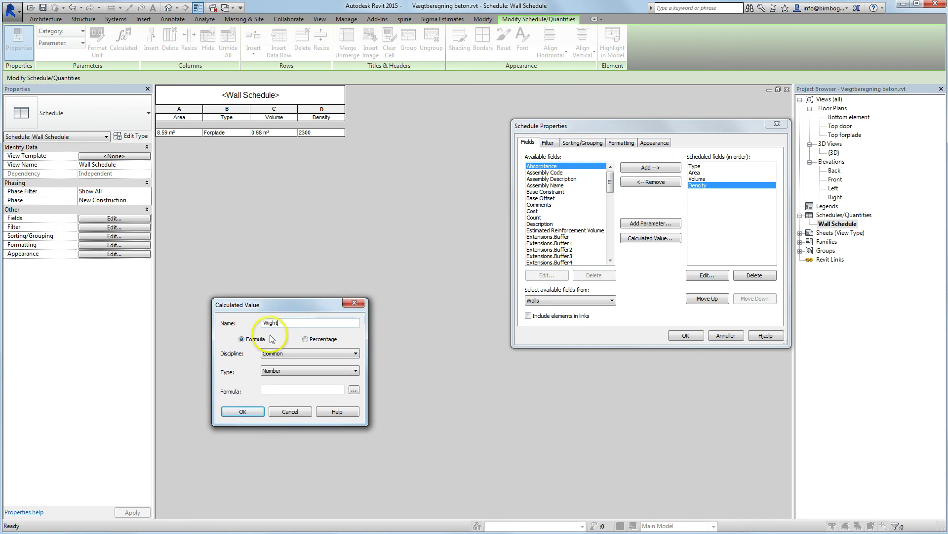
click(293, 324)
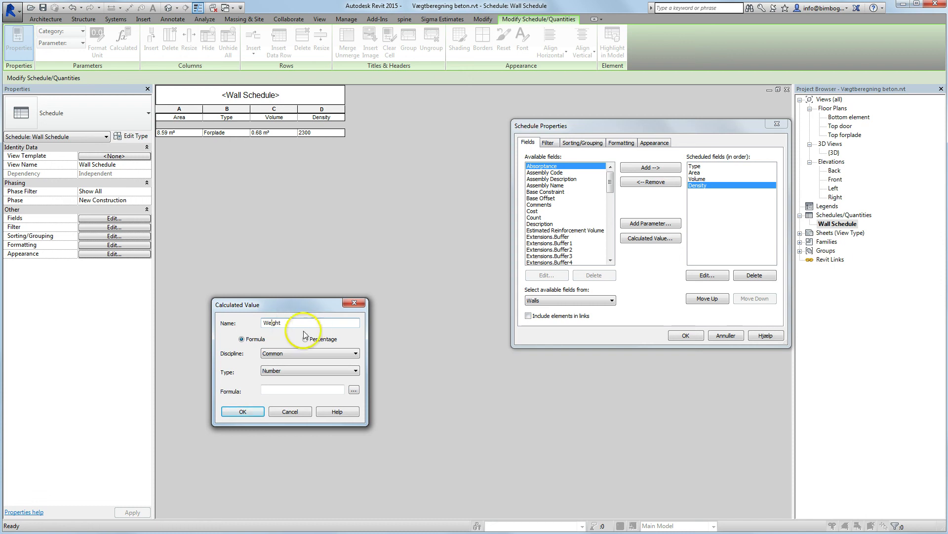
click(288, 391)
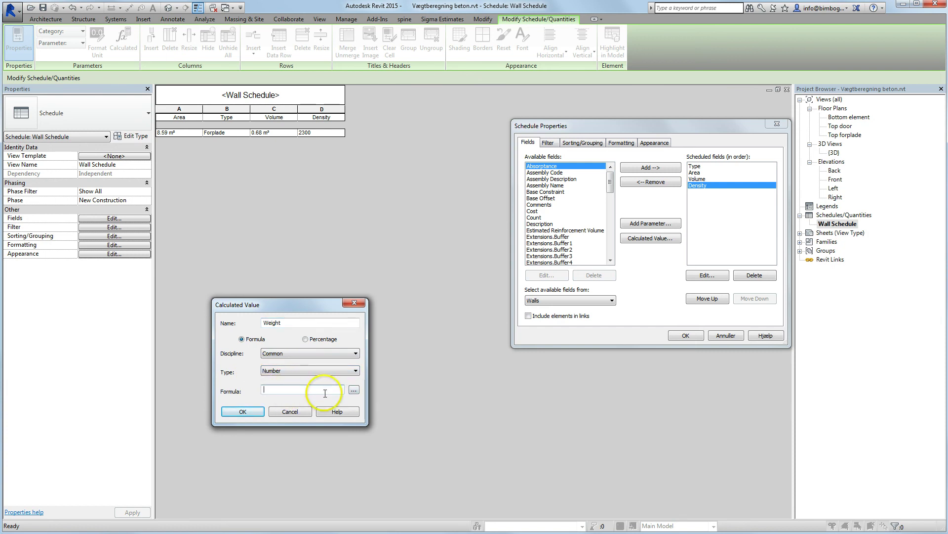
- Build the Weight formula from the Density and Volume fields and confirm it
click(354, 390)
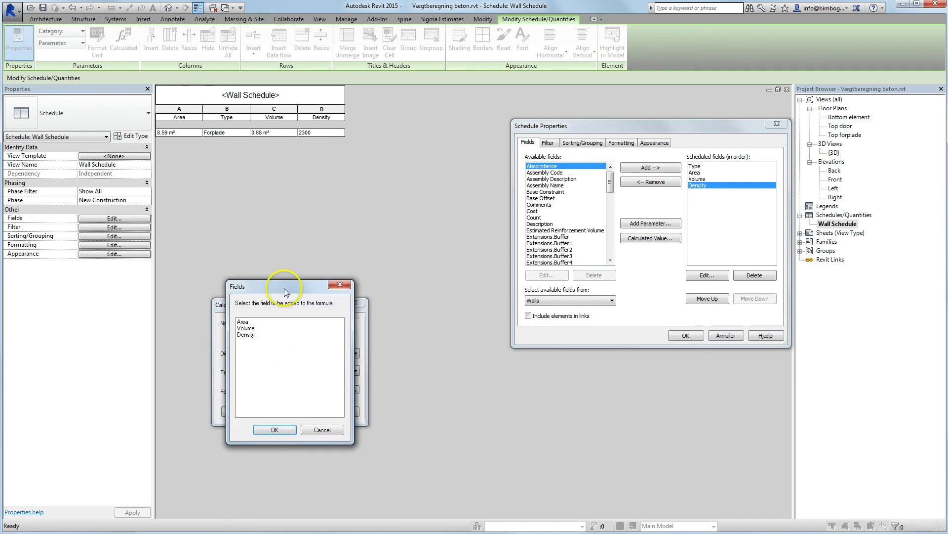
drag(284, 291, 360, 289)
click(336, 332)
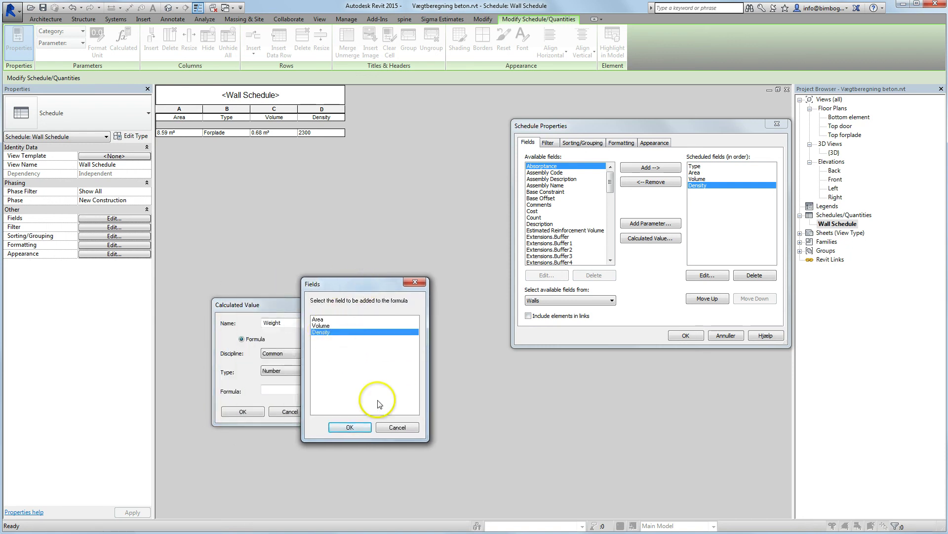
click(355, 427)
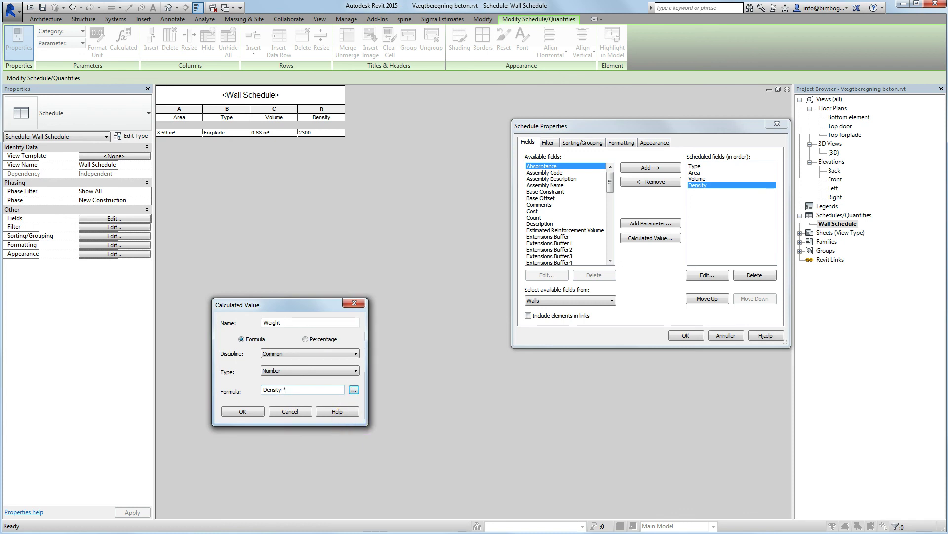
click(353, 389)
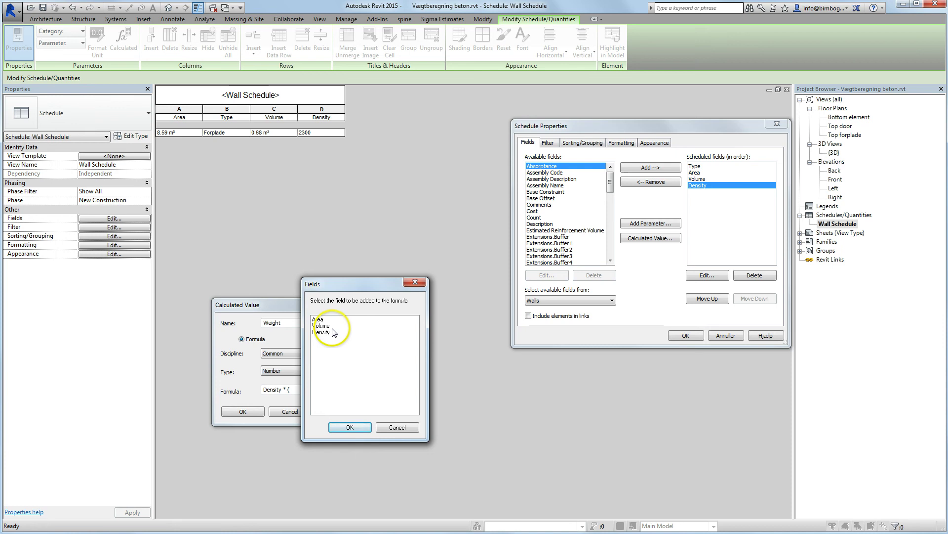
click(321, 326)
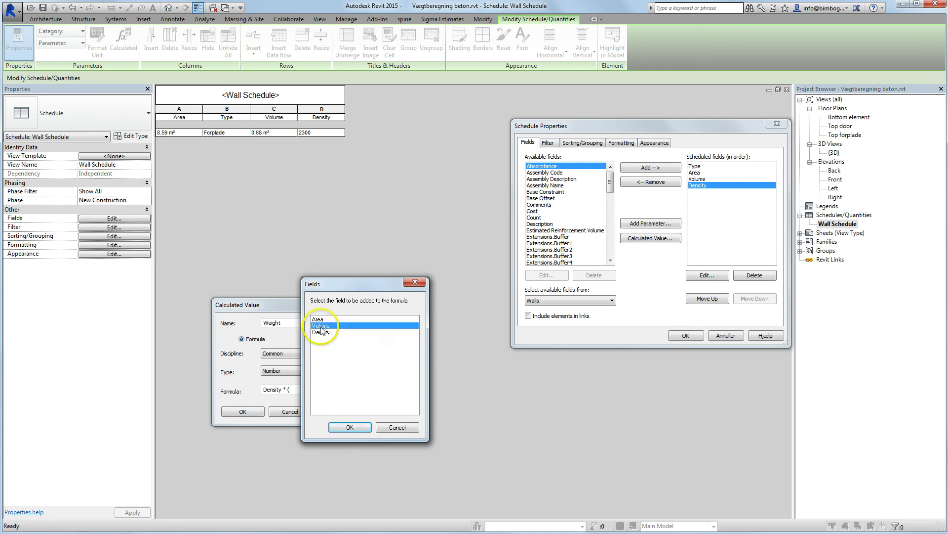
click(362, 428)
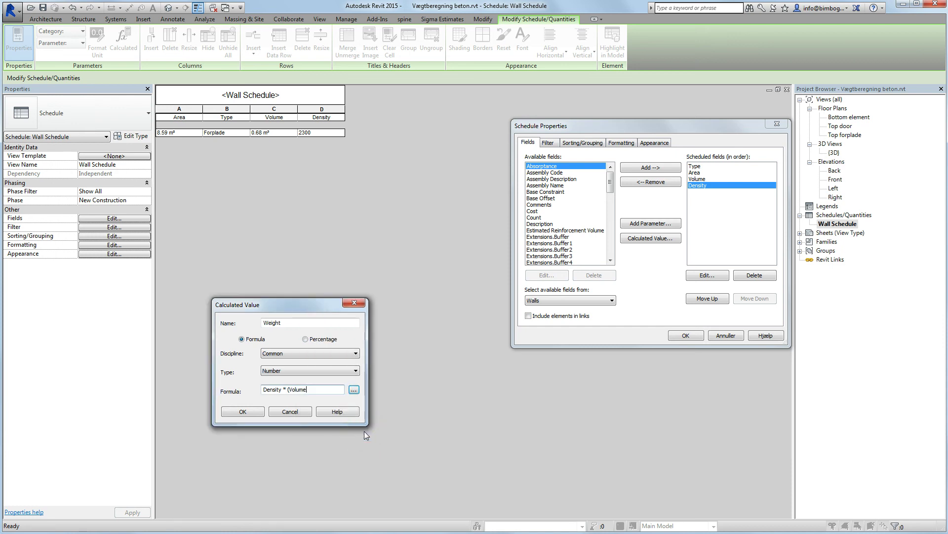
text(/1)
click(250, 411)
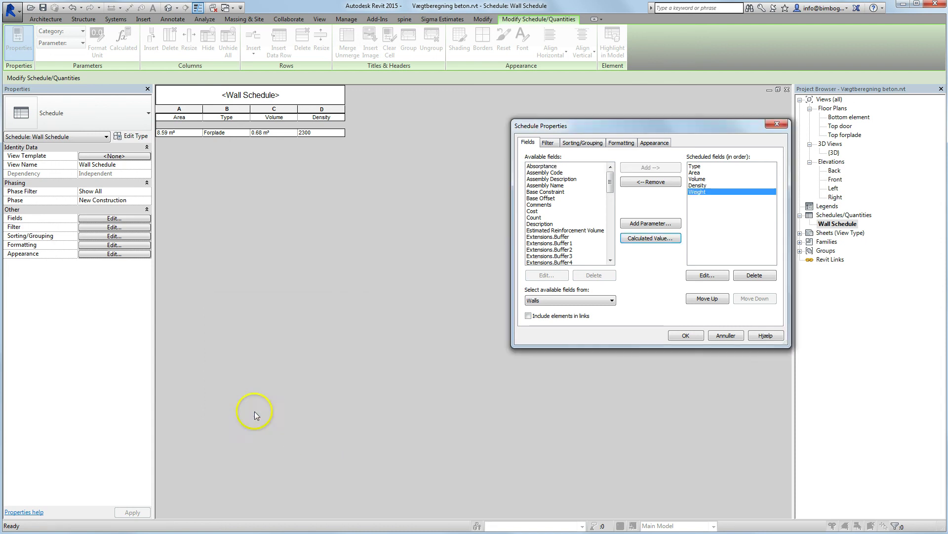
- Apply the fields, check Weight shows 1564.389206, and reopen the schedule's field settings
click(686, 336)
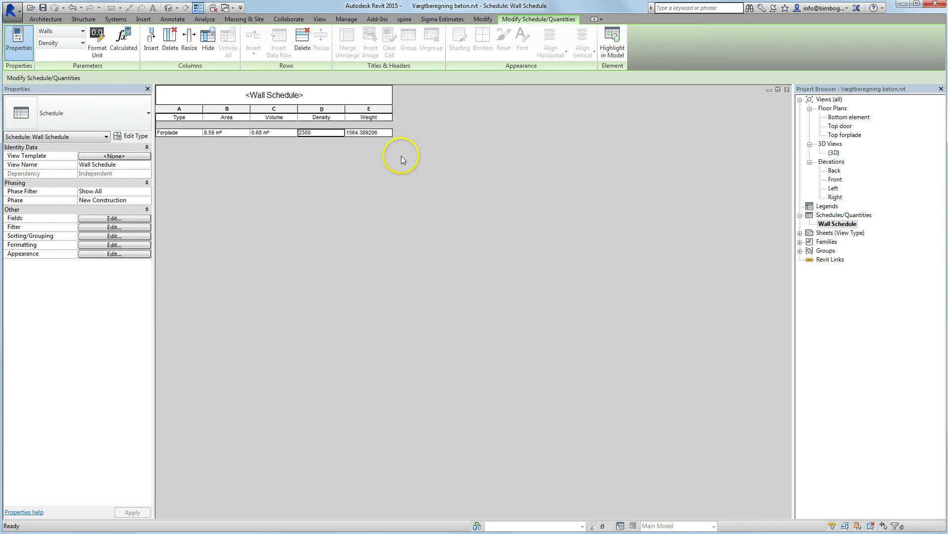
click(382, 136)
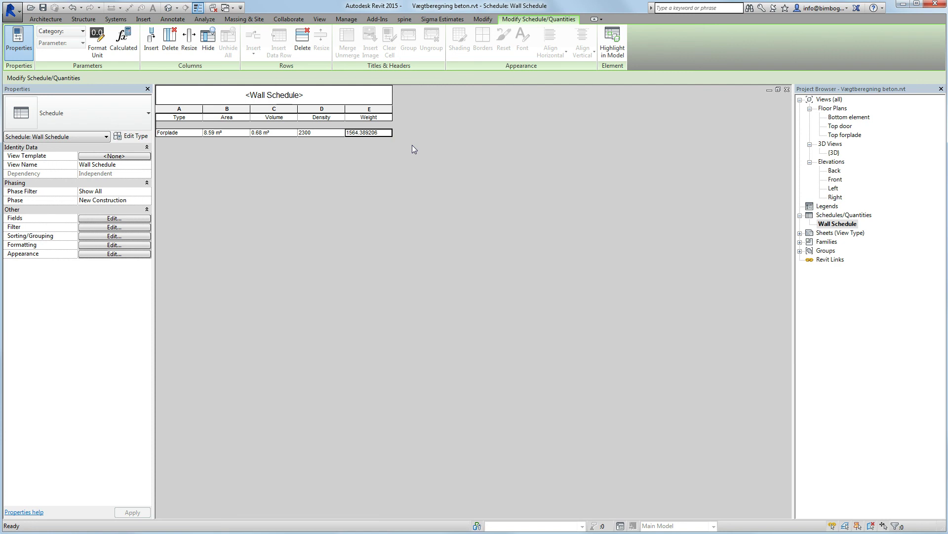
click(381, 136)
click(143, 218)
click(697, 192)
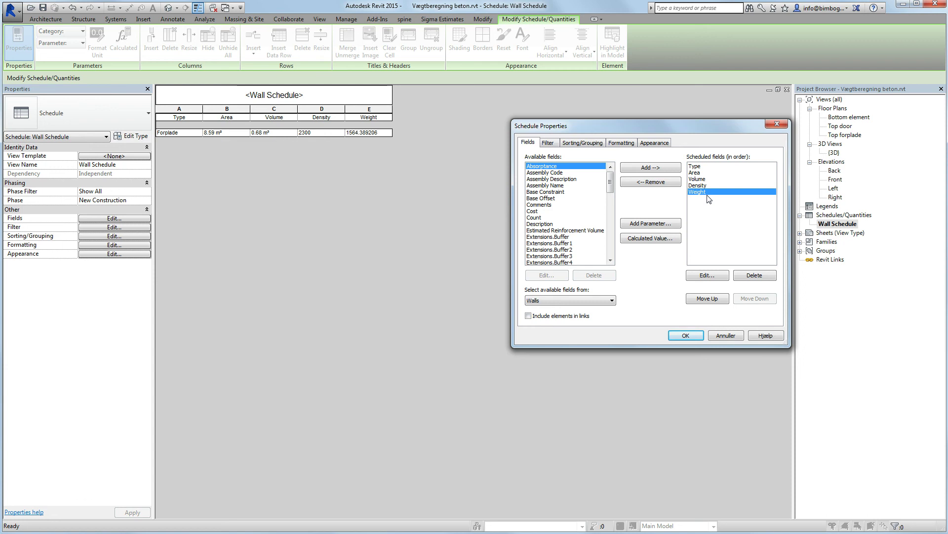
- Open the number format settings for the Weight column on the Formatting tab
click(653, 143)
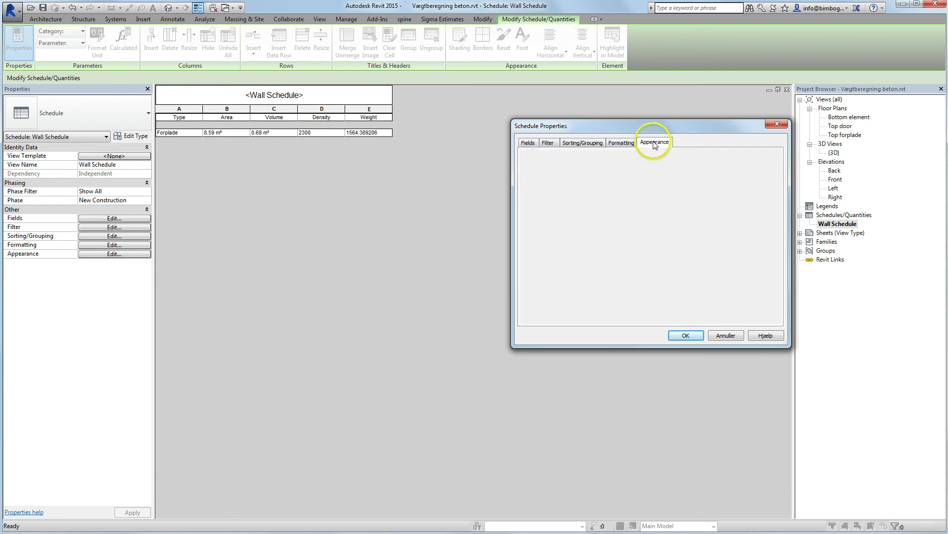
click(621, 142)
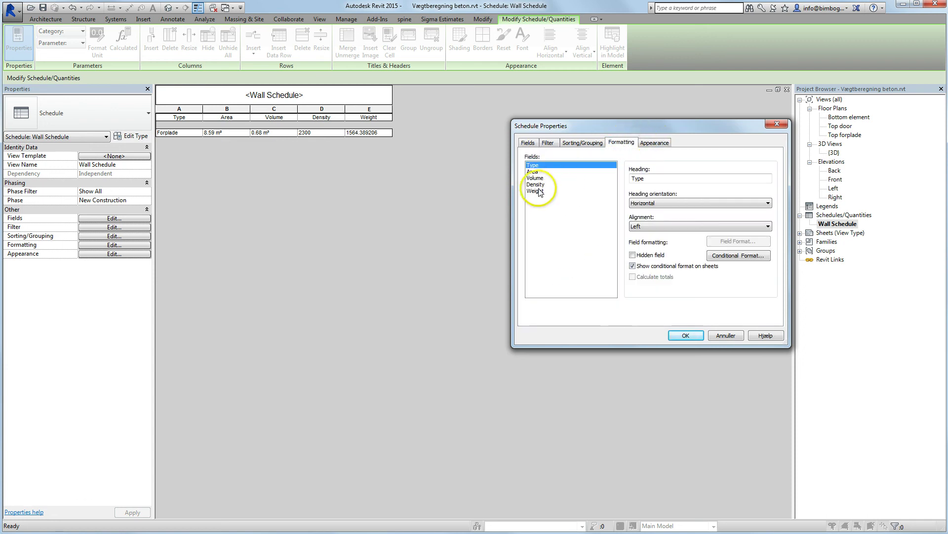
click(537, 191)
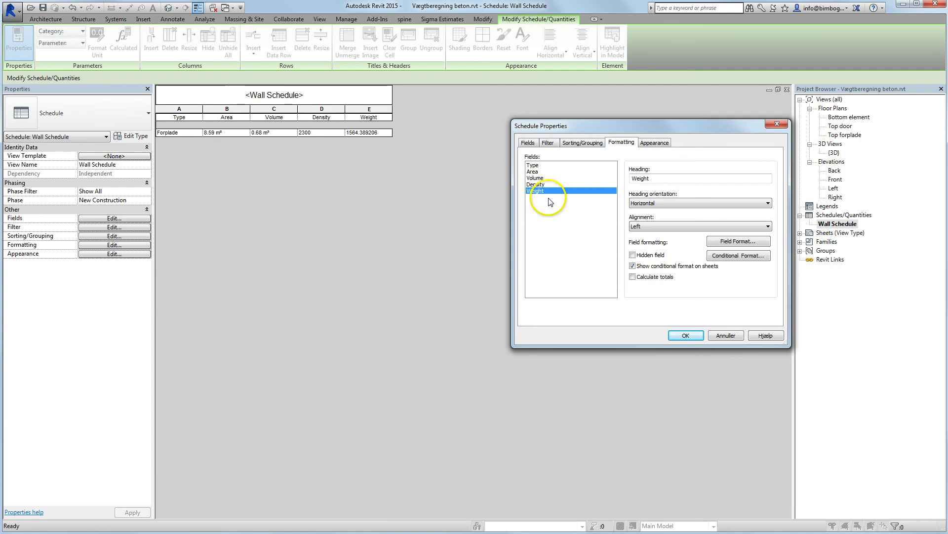
click(736, 242)
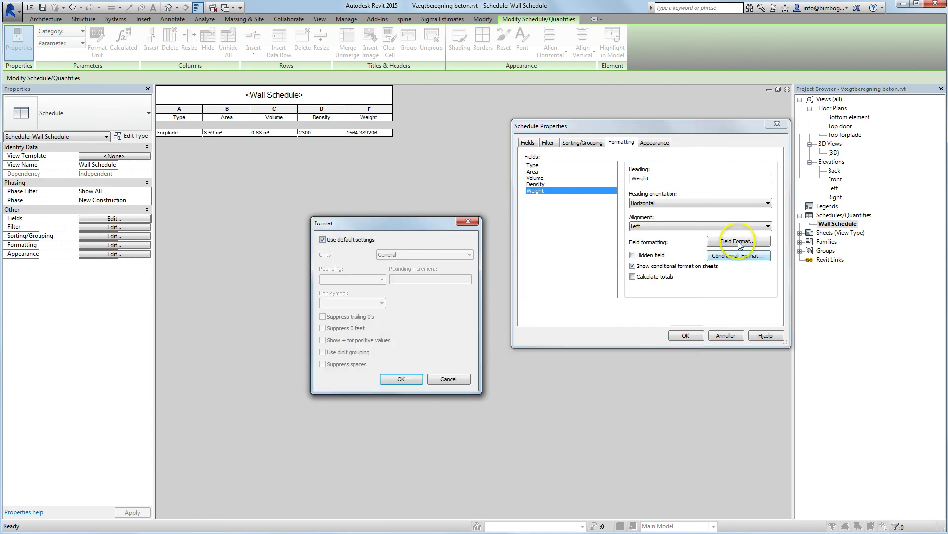
- Format Weight as Fixed with 0 decimal places, so the wall's weight reads 1564
click(323, 240)
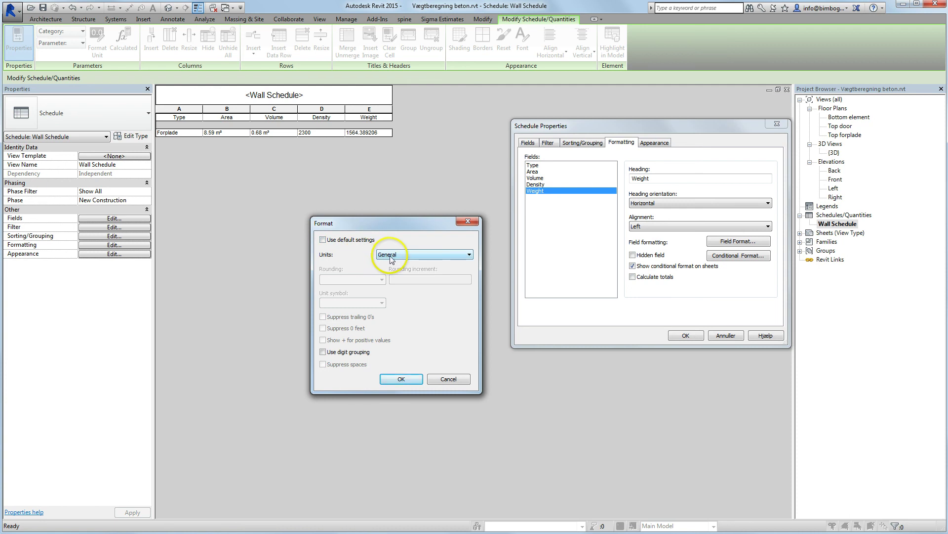
click(408, 255)
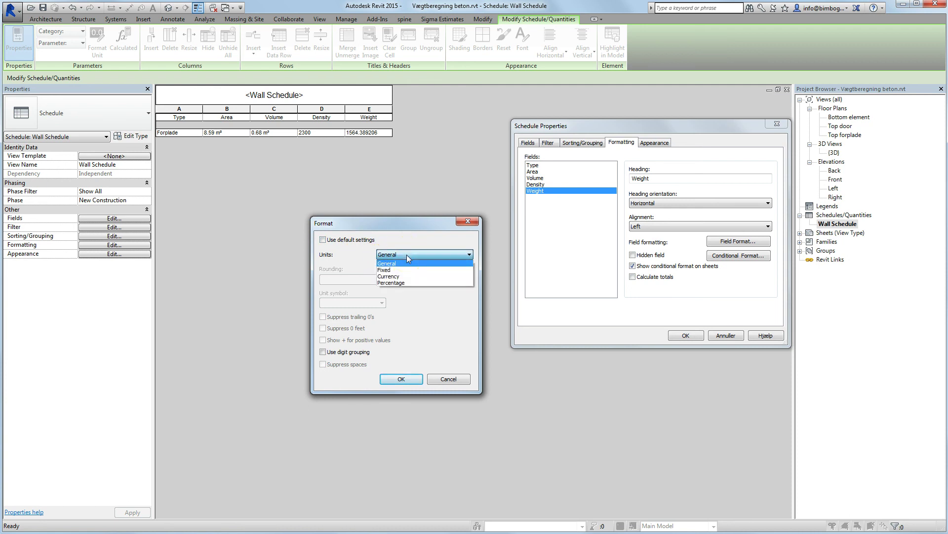
click(407, 254)
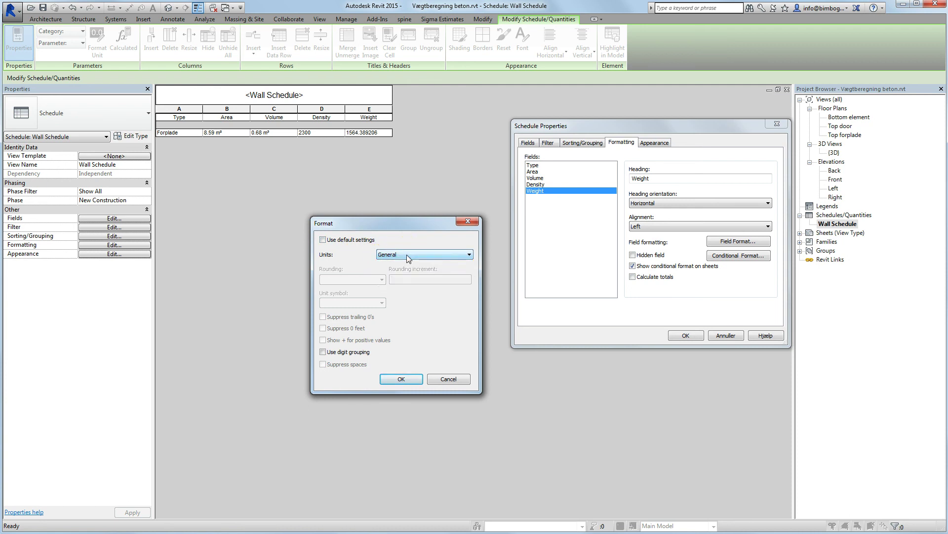
click(407, 254)
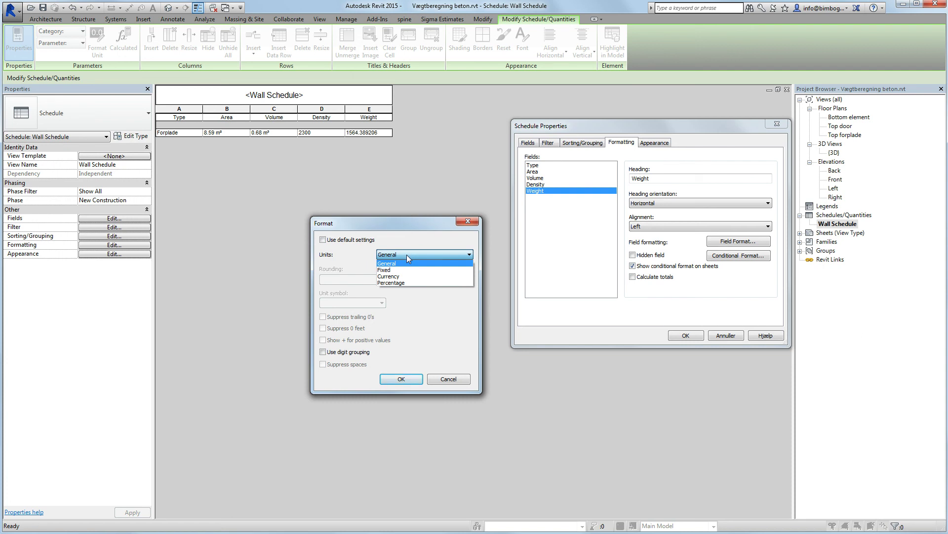
click(397, 270)
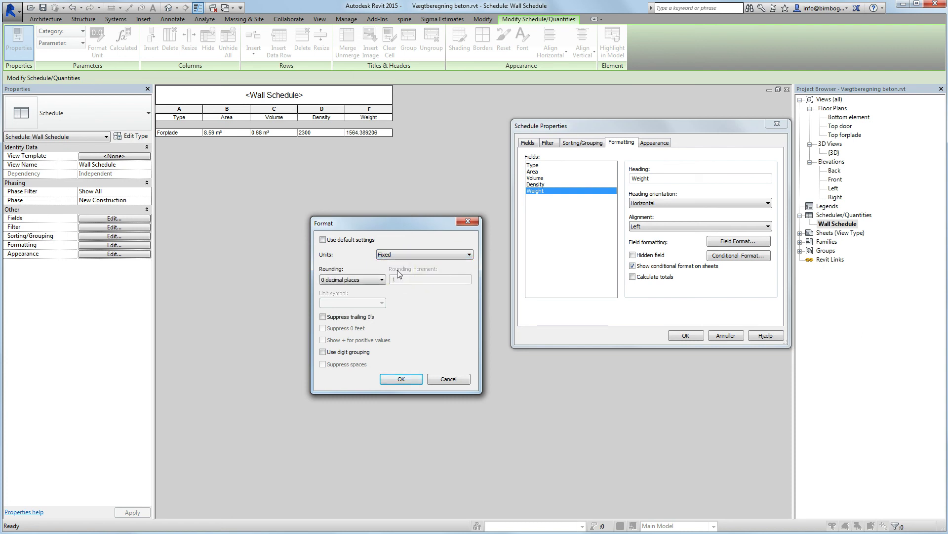
click(392, 255)
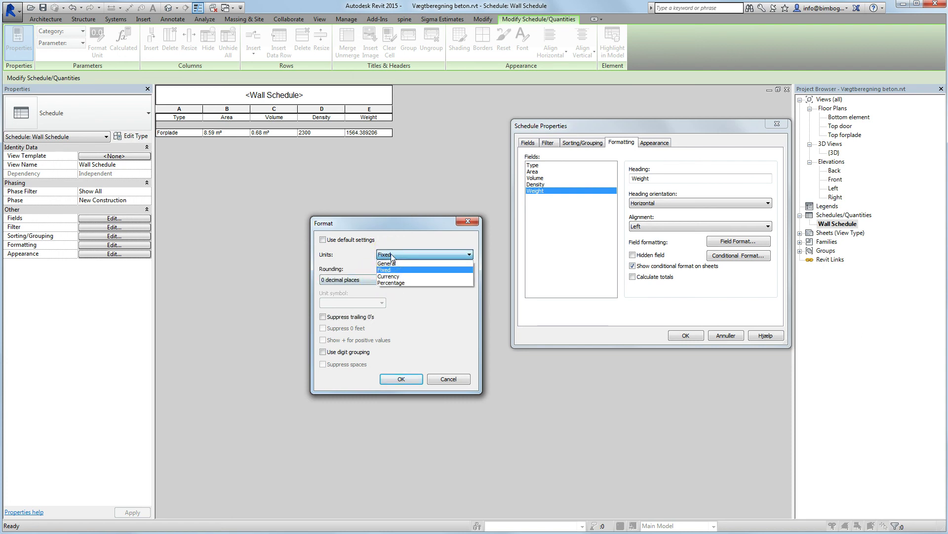
click(359, 282)
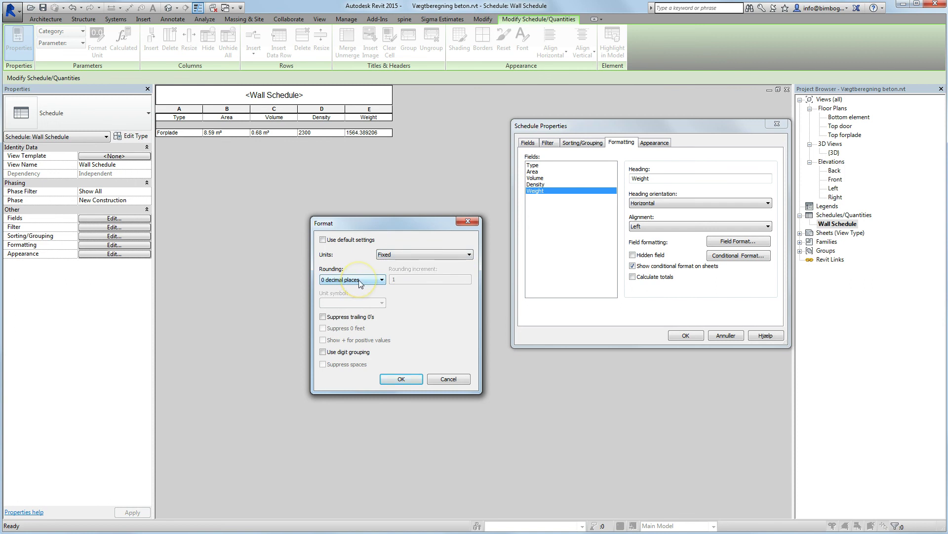
click(360, 282)
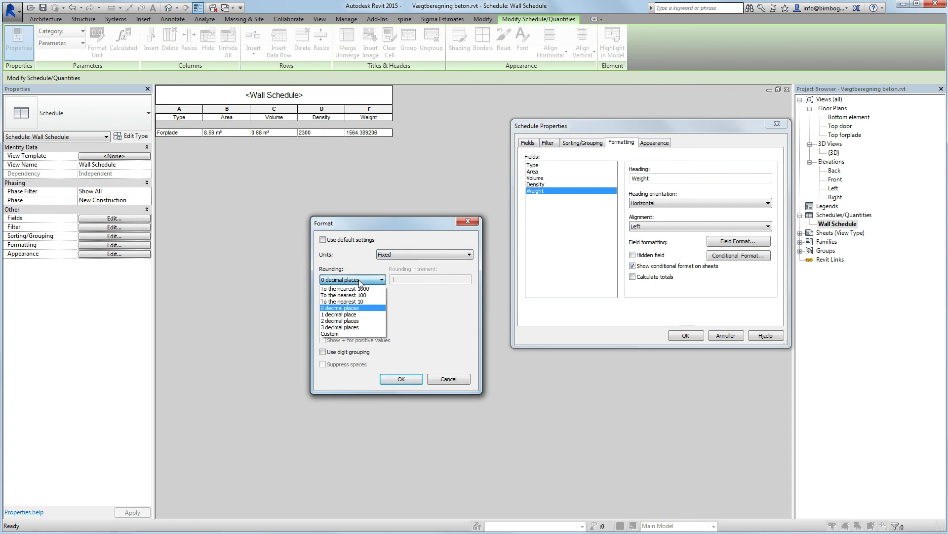
click(348, 312)
click(348, 308)
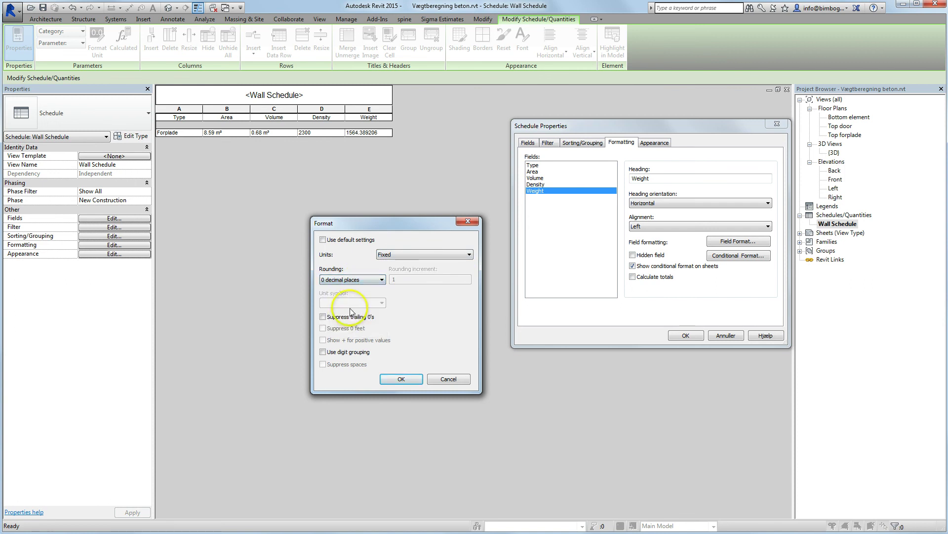
click(398, 381)
click(698, 336)
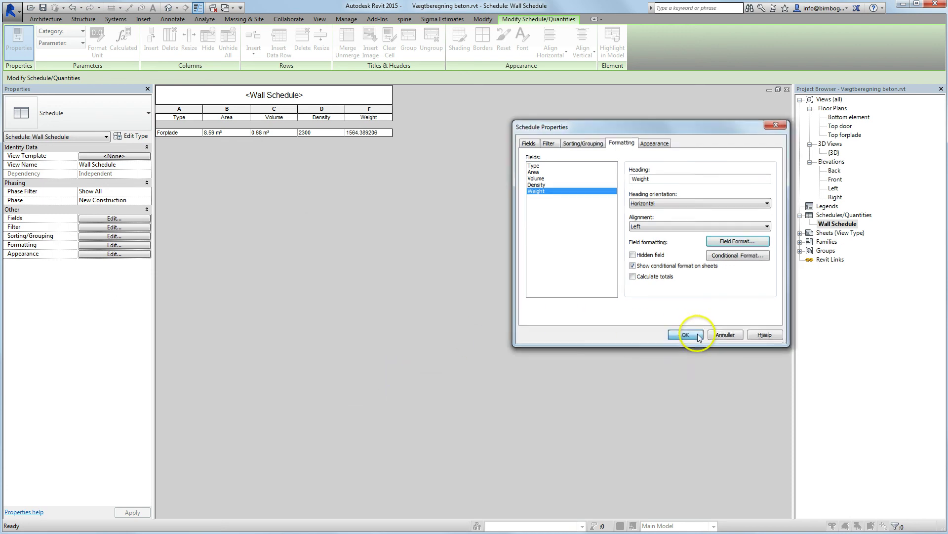
click(374, 135)
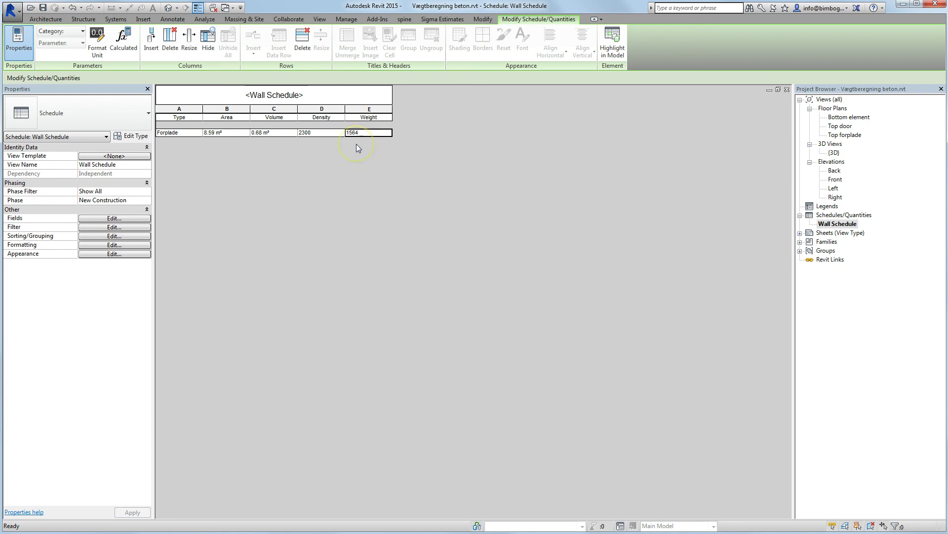
click(357, 133)
- Start a new Schedule/Quantities schedule with Structural Columns as its category
click(316, 20)
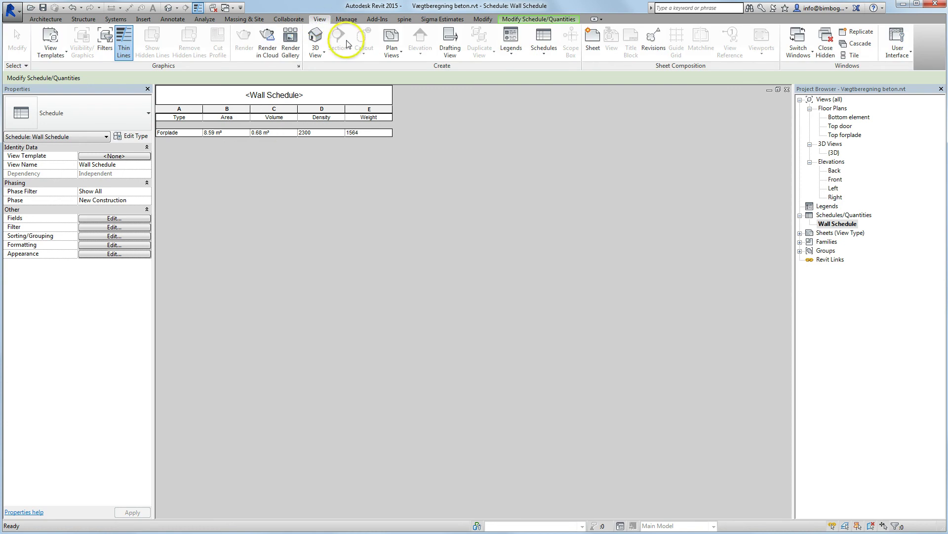
click(546, 52)
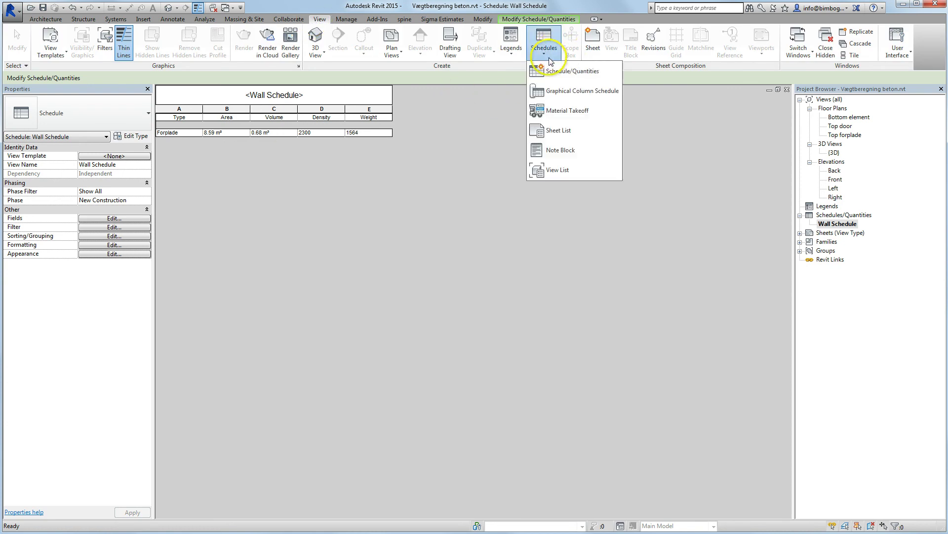
click(565, 70)
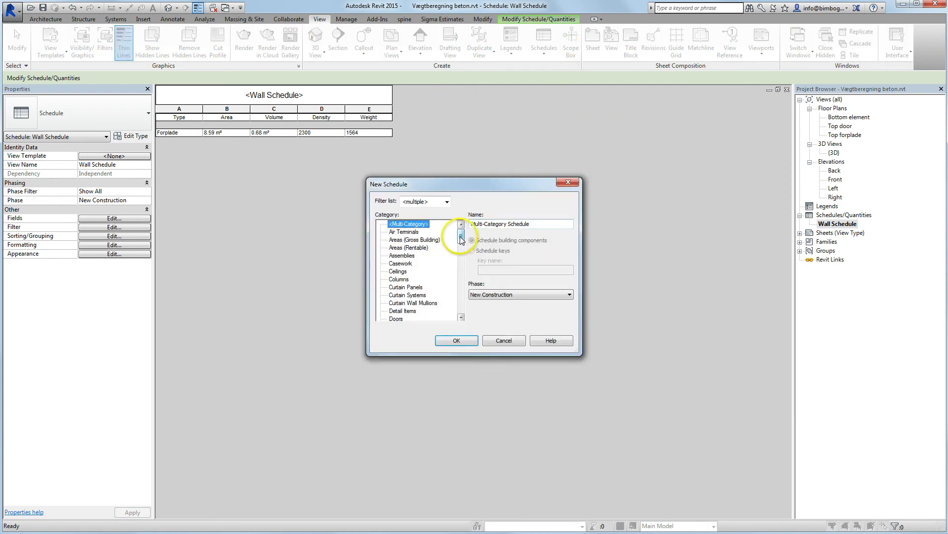
scroll(457, 292, down, 15)
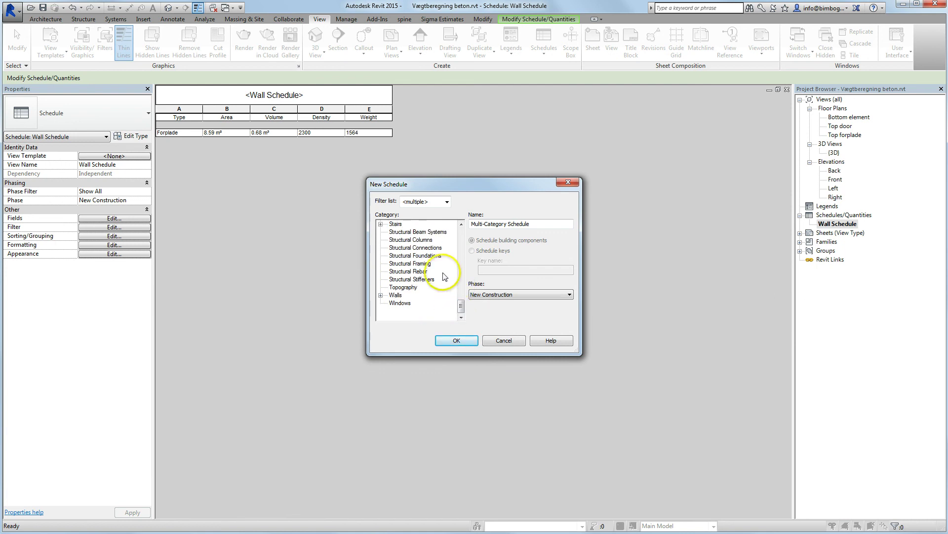
click(415, 239)
- Add the Type, Volume and Density fields to the column schedule, then start a calculated value
click(455, 340)
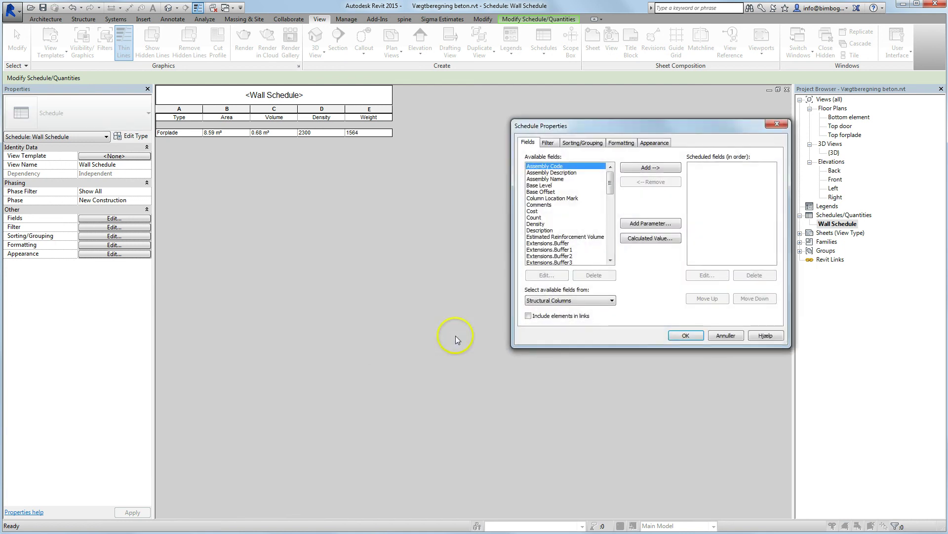
drag(609, 181, 609, 242)
click(534, 224)
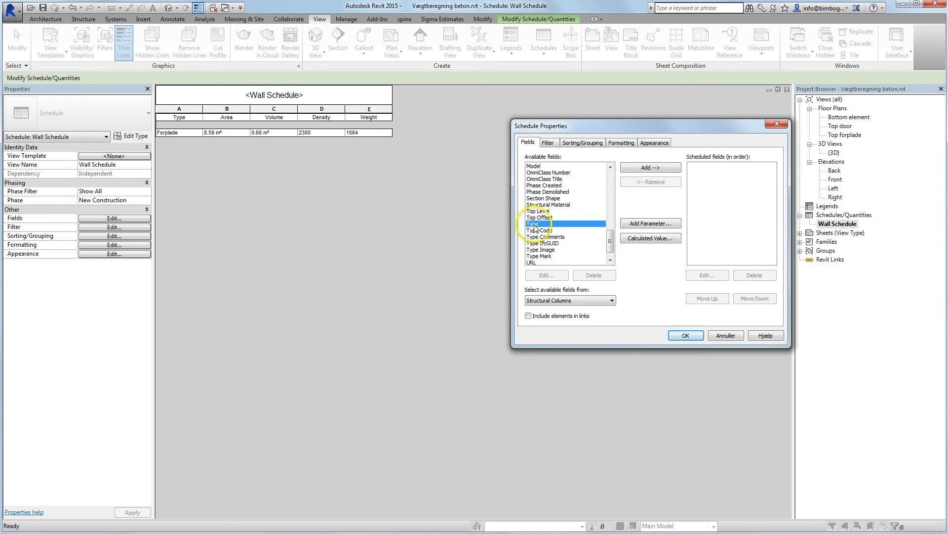
click(637, 168)
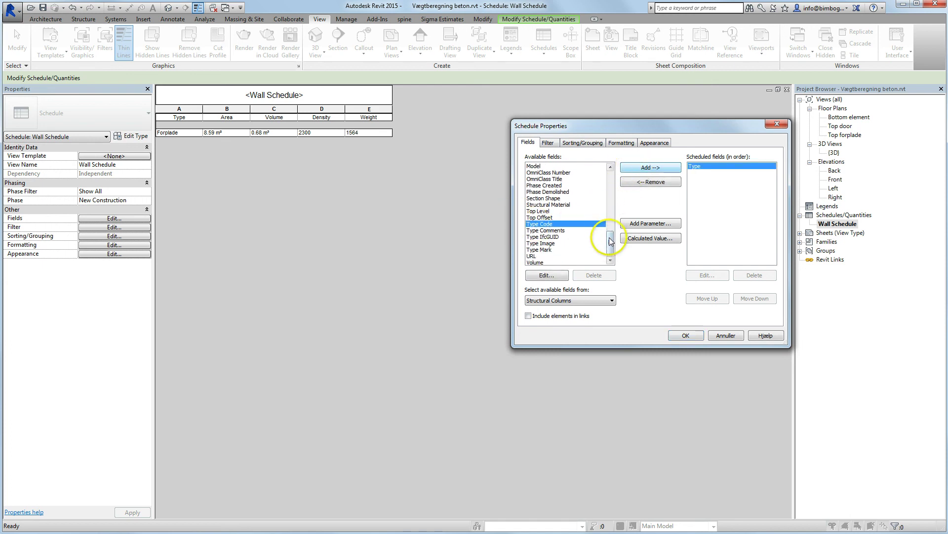
drag(609, 243, 611, 247)
click(544, 256)
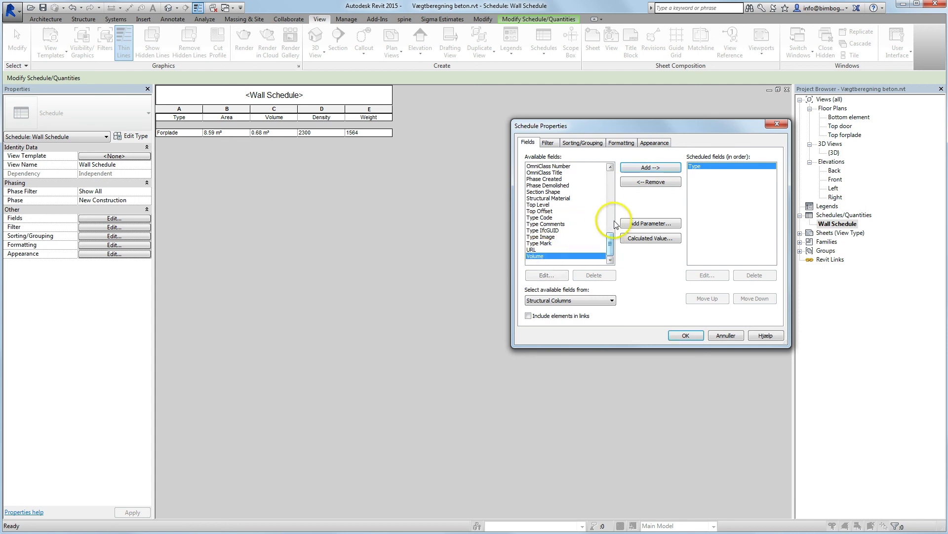
click(646, 168)
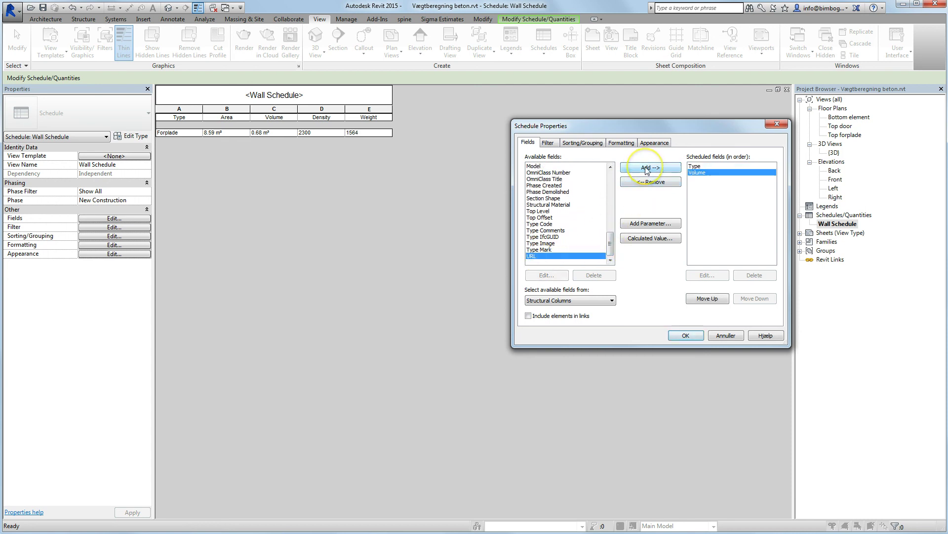
drag(610, 247, 611, 188)
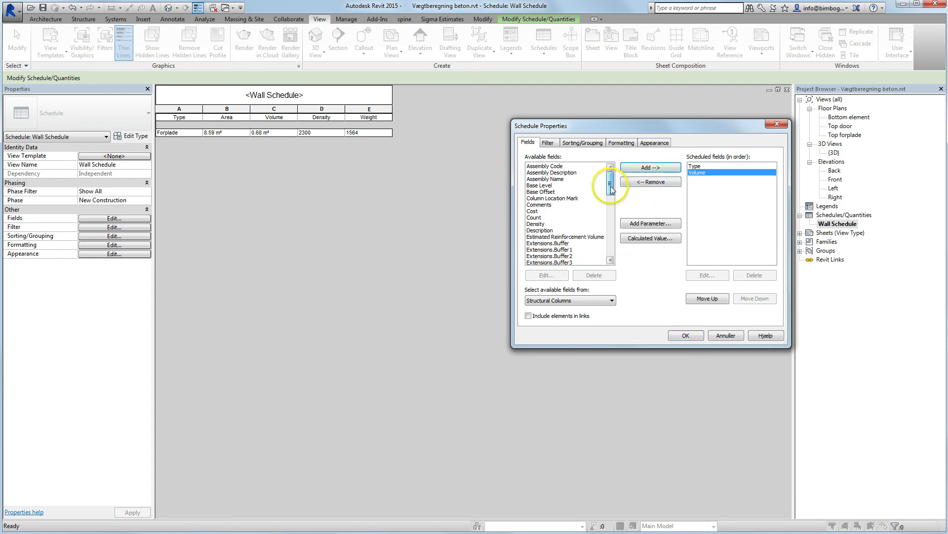
click(539, 224)
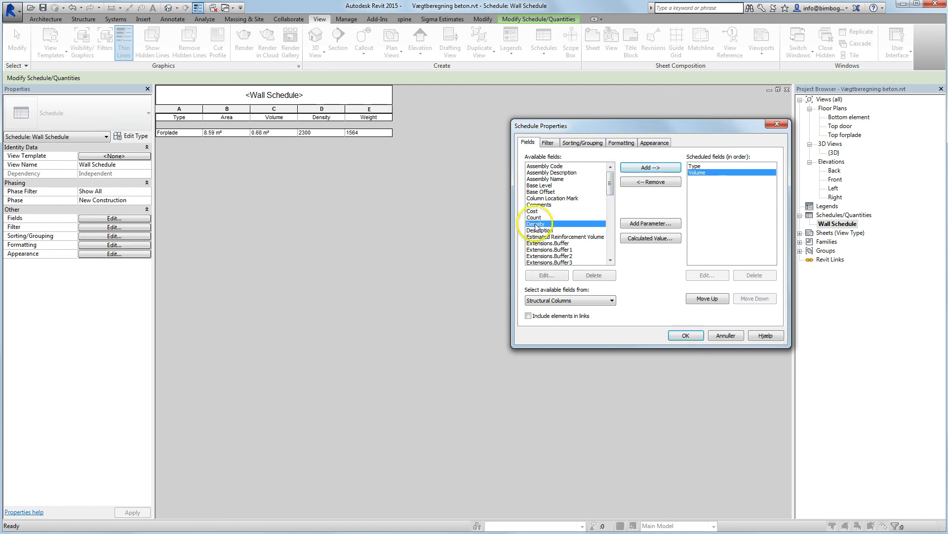
click(643, 171)
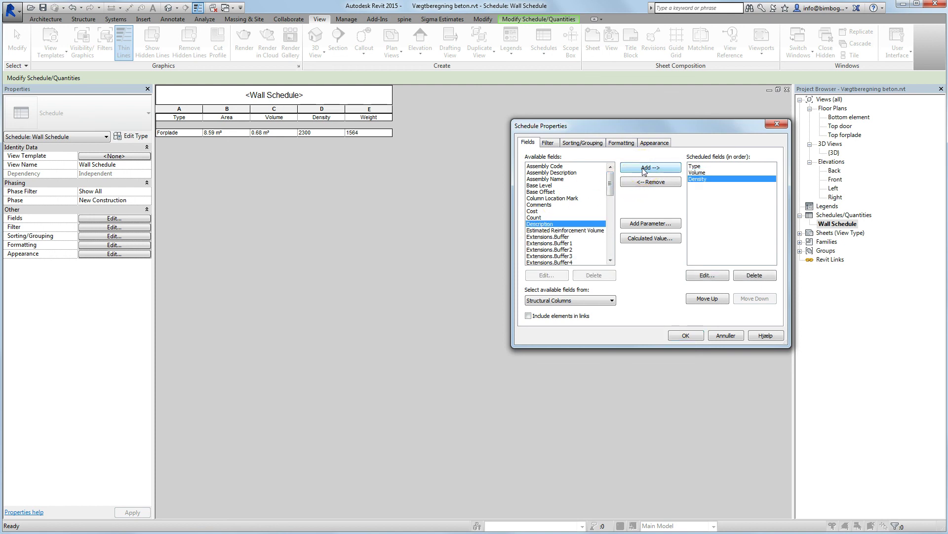
click(646, 240)
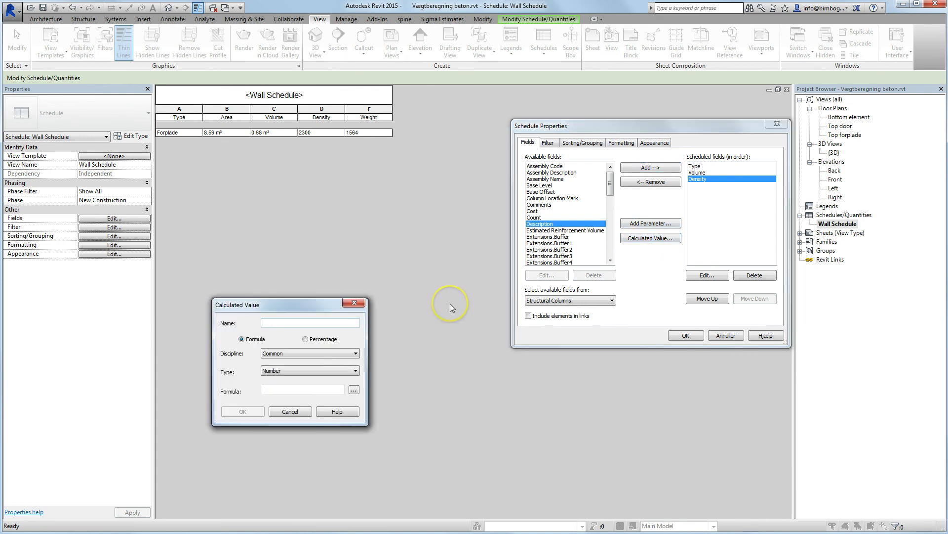
- Define a calculated field named Weight with the formula Density * Volume
text(Wi)
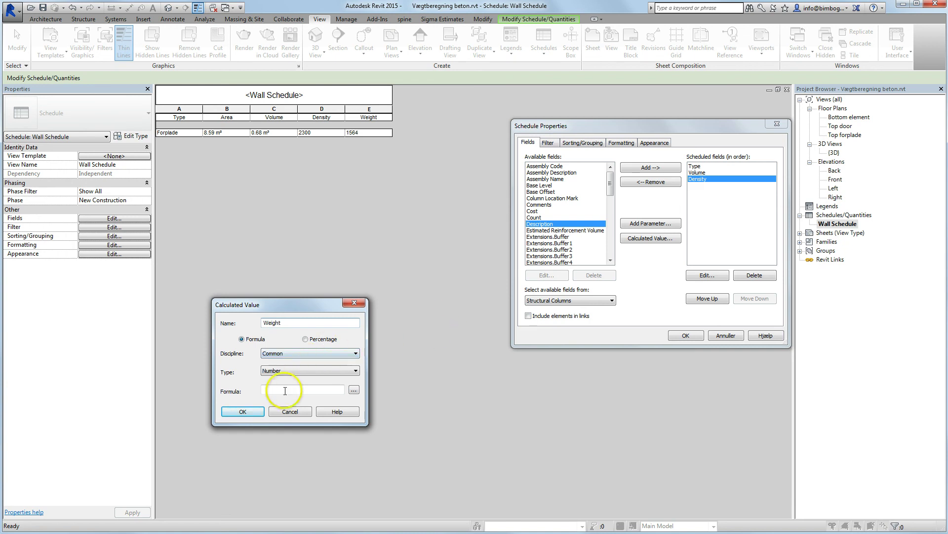
click(290, 390)
click(354, 390)
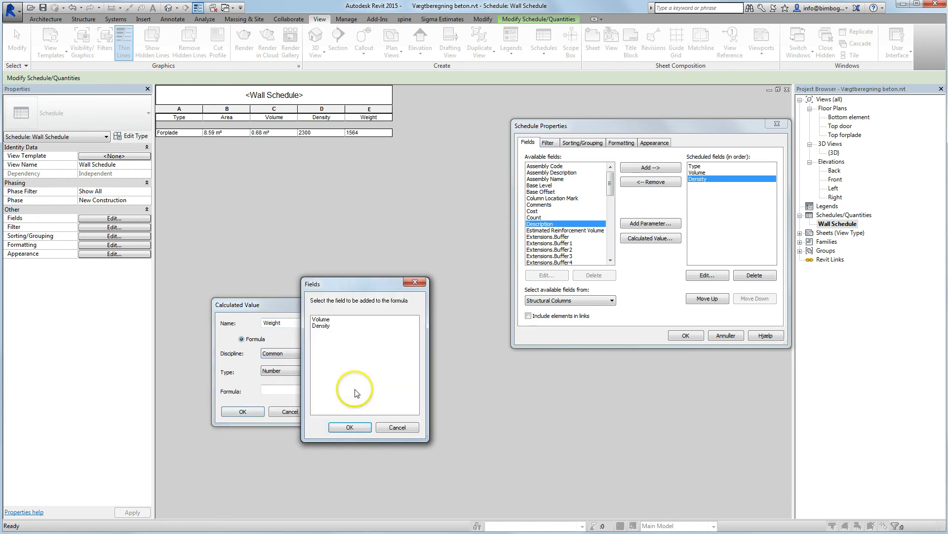
click(321, 326)
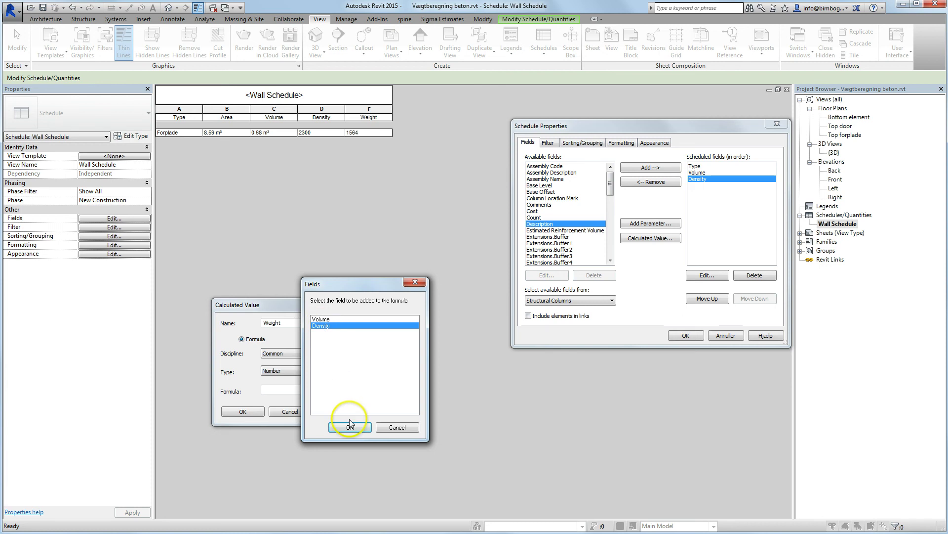
click(350, 427)
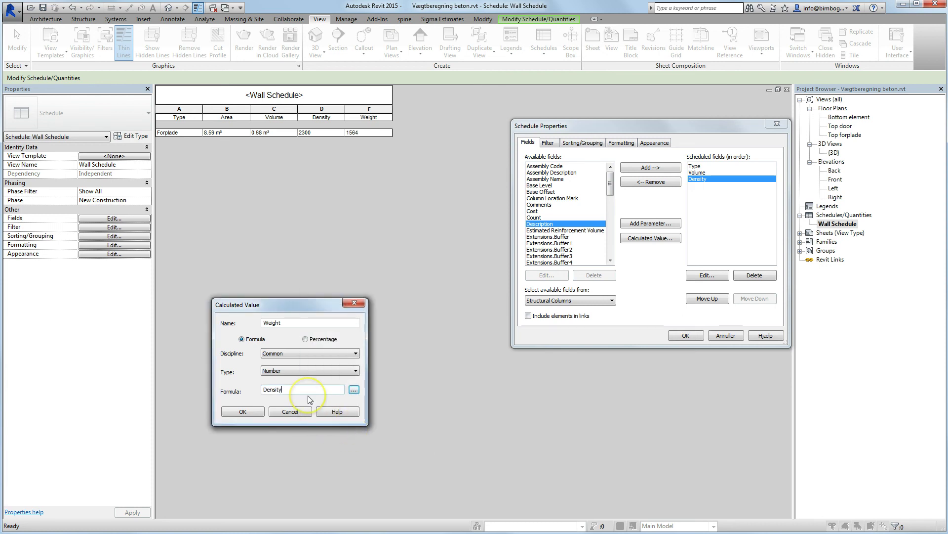
click(308, 396)
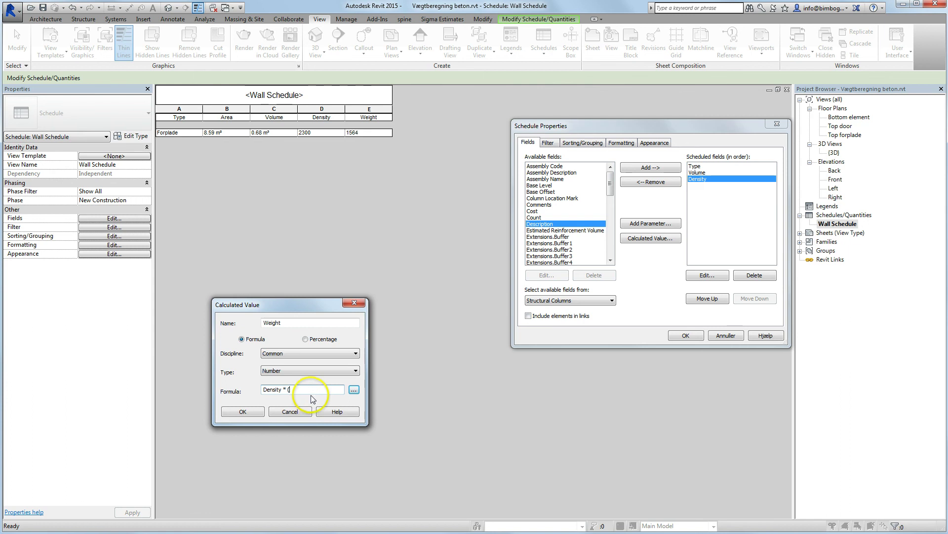
click(353, 389)
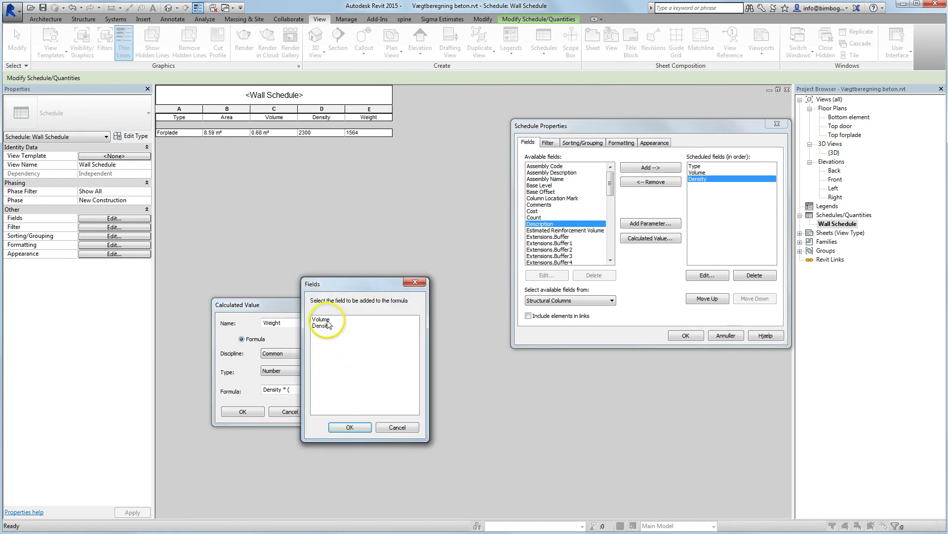
double_click(322, 320)
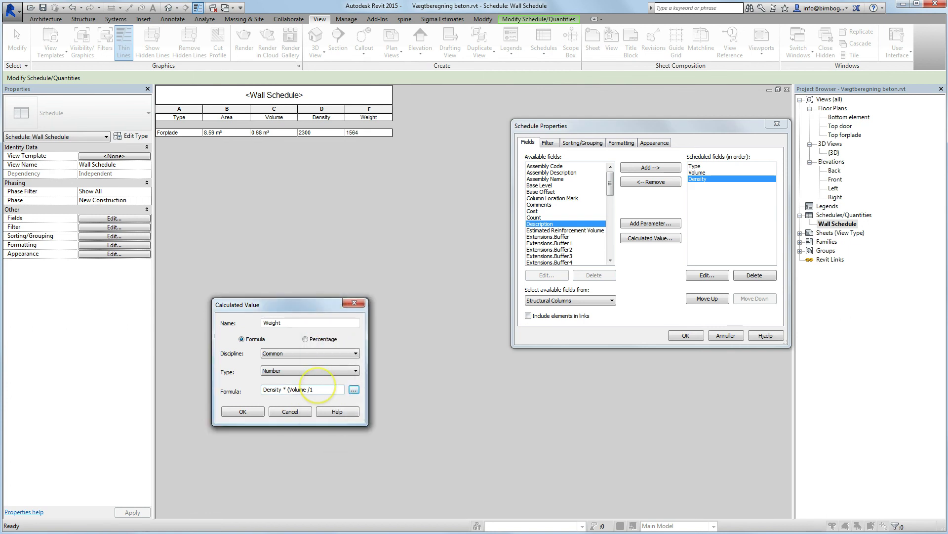
click(242, 411)
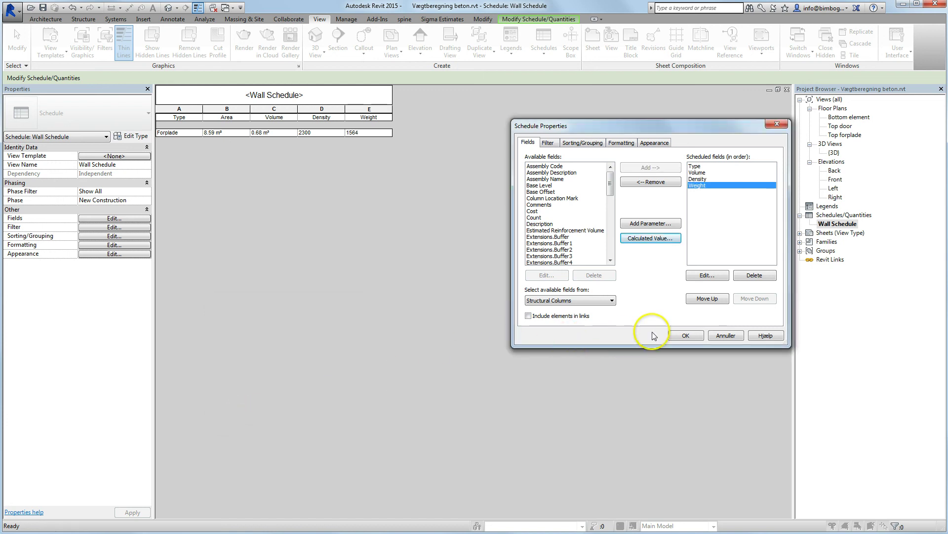
- Create the schedule and give the RIOnet150 column a Density of 7850, yielding Weight 19.312819
click(676, 335)
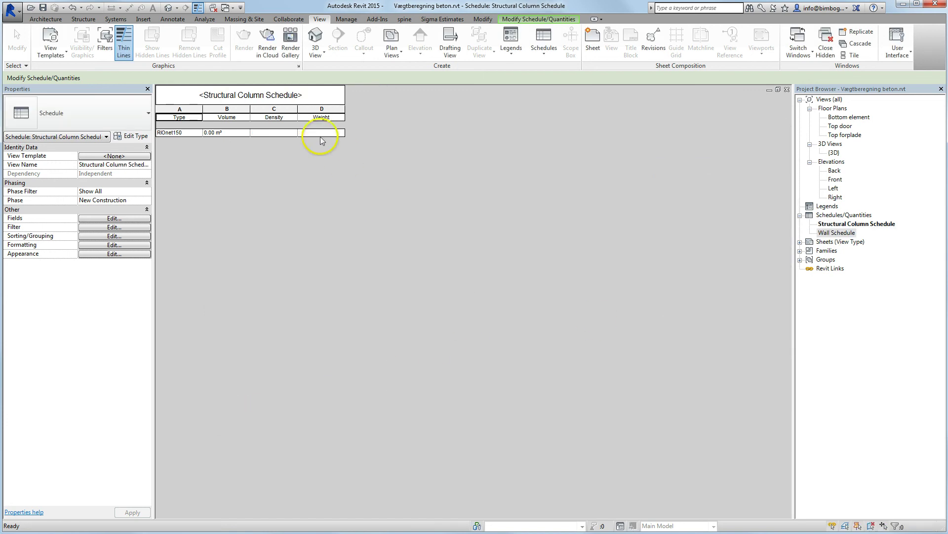
click(280, 134)
click(180, 133)
text(7850)
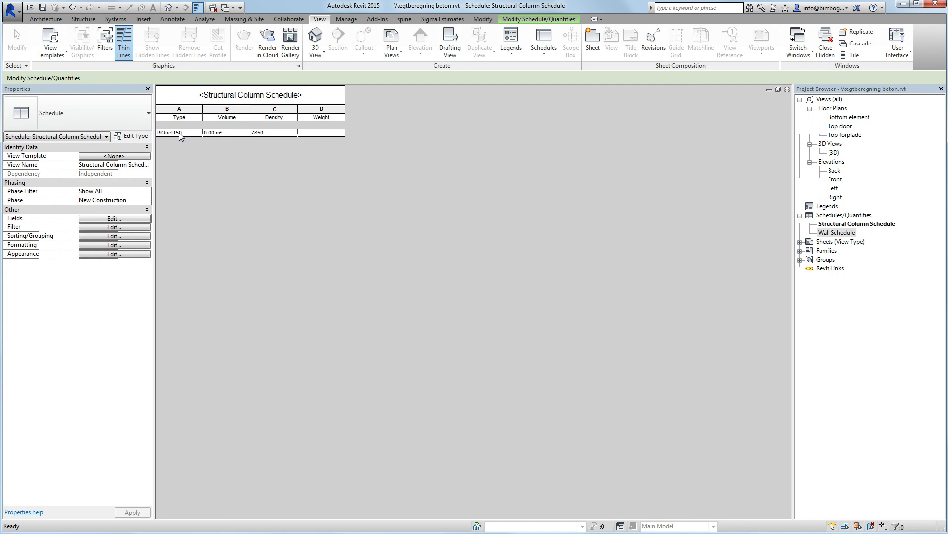
key(Return)
- Open the {3D} view of the wall model and clear the column selection
double_click(834, 153)
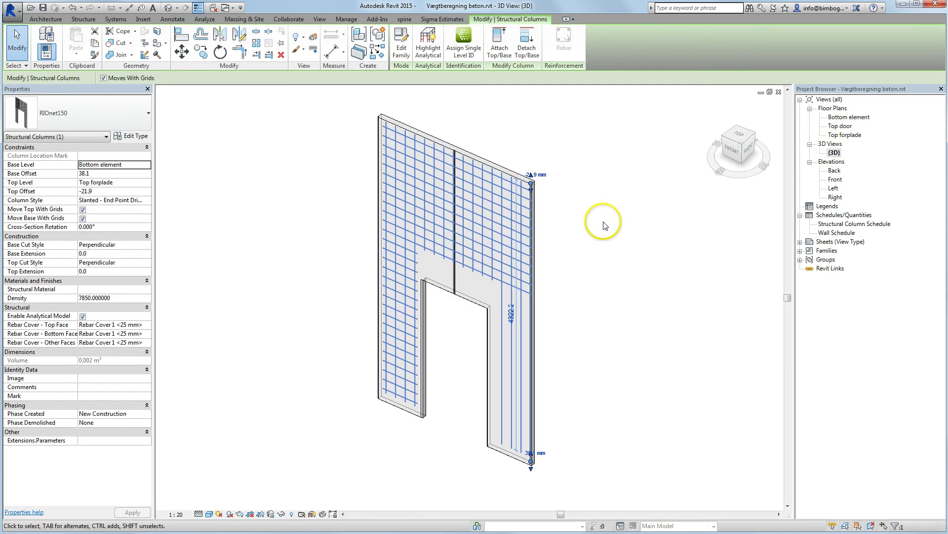
click(597, 216)
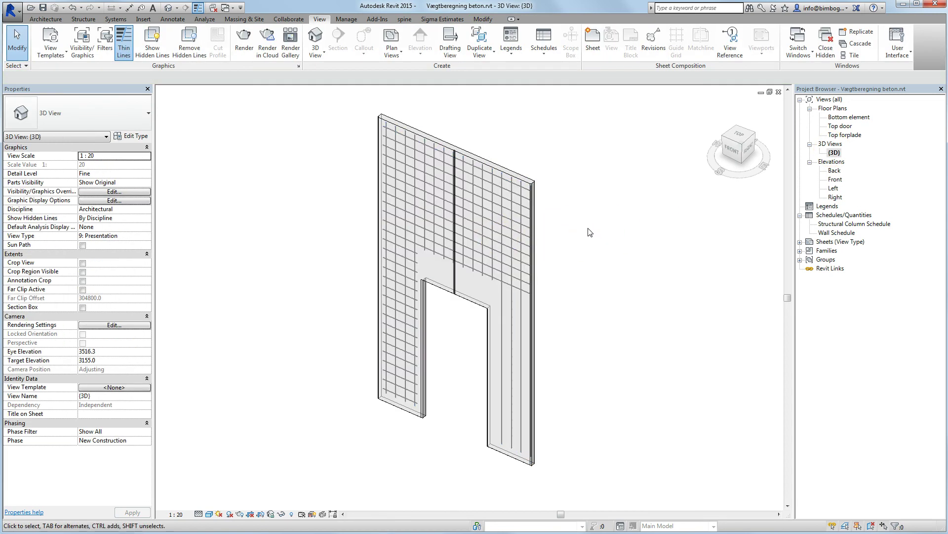